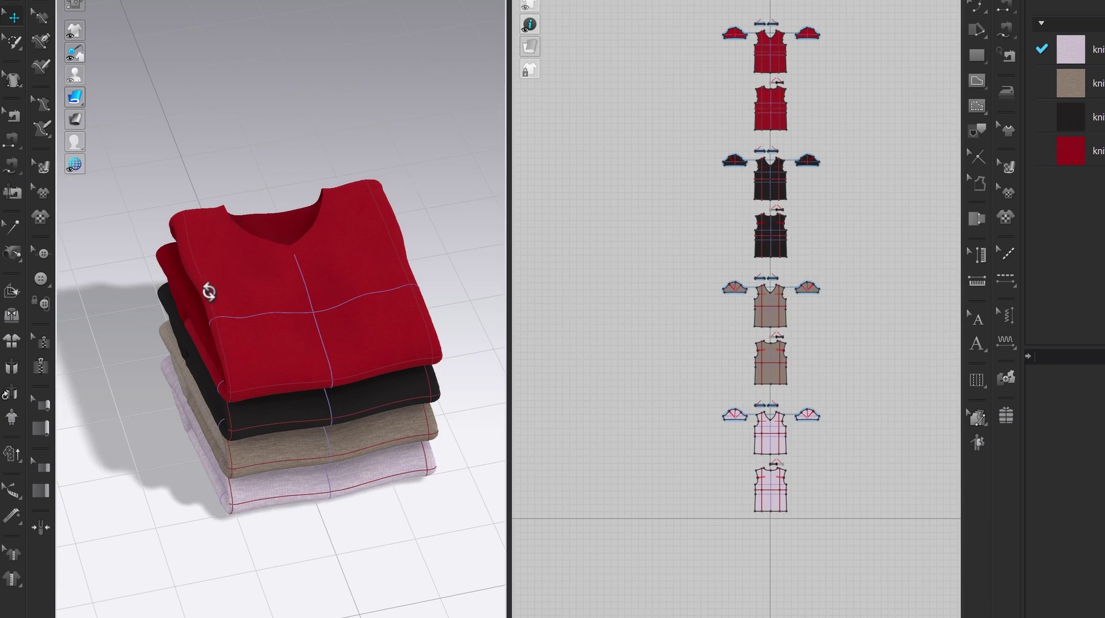
# Orbit the view to see the folded shirt stack from the side.
pyautogui.moveTo(210, 234)
pyautogui.mouseDown(button='right')
pyautogui.moveTo(307, 270)
pyautogui.moveTo(431, 262)
pyautogui.moveTo(472, 311)
pyautogui.moveTo(489, 315)
pyautogui.moveTo(546, 297)
pyautogui.mouseUp(button='right')
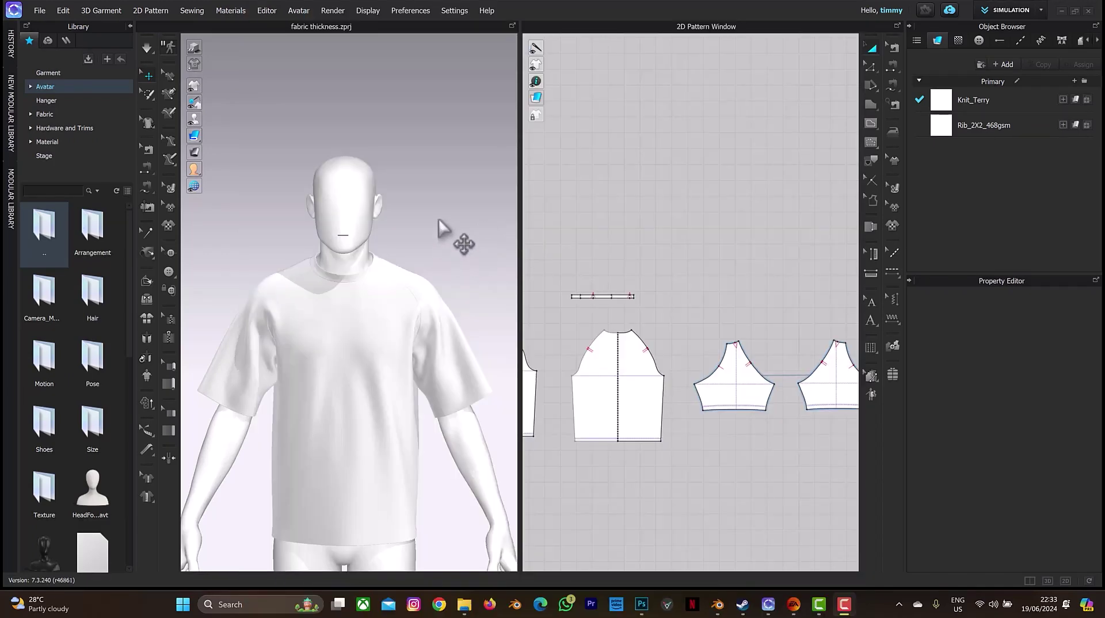
# Hide the avatar so only the T-shirt remains.
pyautogui.scroll(-2, 436, 247)
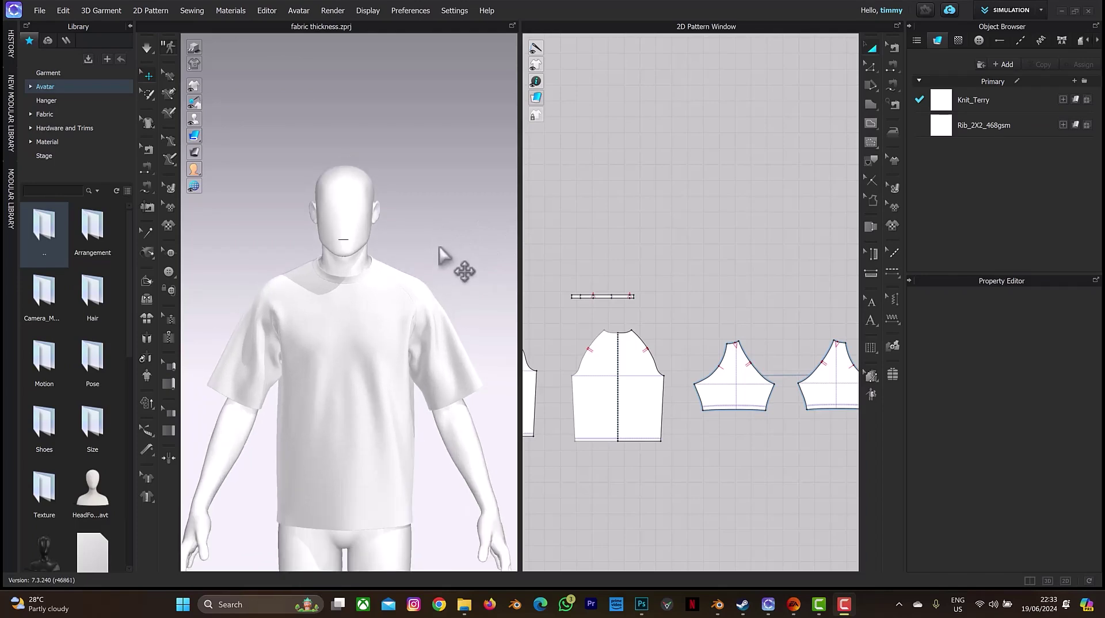
pyautogui.scroll(2, 452, 245)
pyautogui.click(353, 218)
pyautogui.hotkey('shift', 'a')
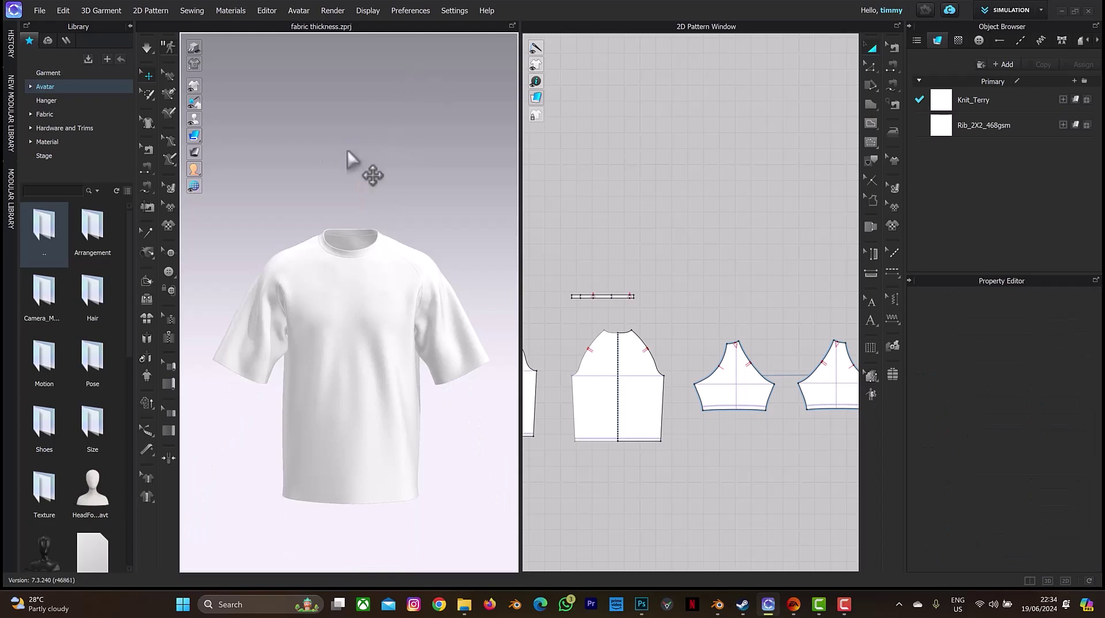
# Lay the T-shirt down onto the floor using the Fold 3D Garment tools.
pyautogui.click(146, 300)
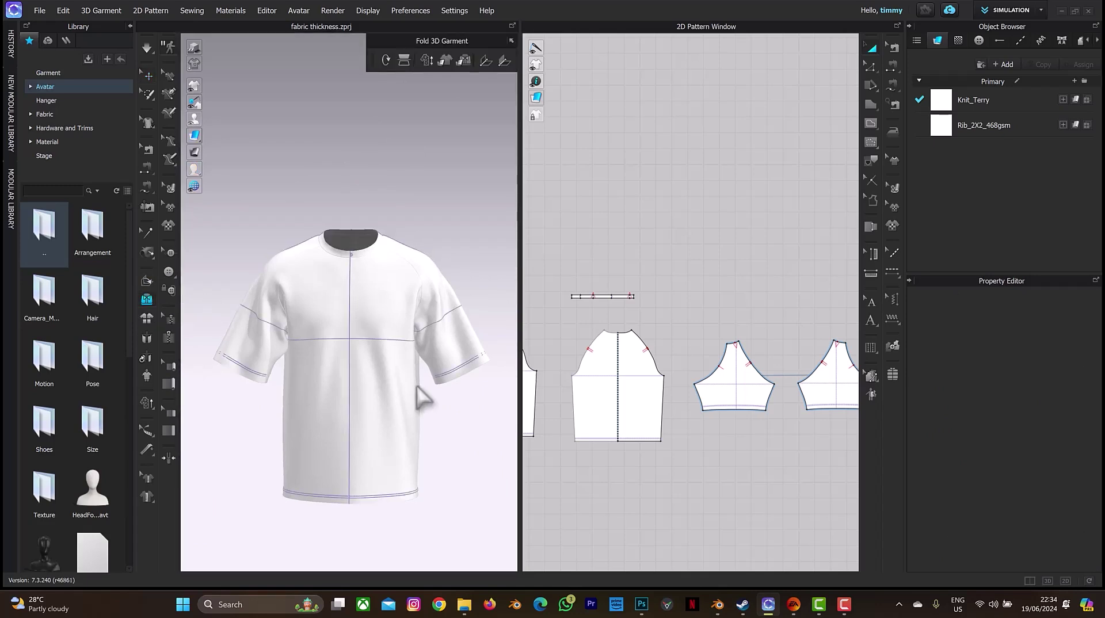
pyautogui.moveTo(416, 381); pyautogui.dragTo(415, 375, button='right')
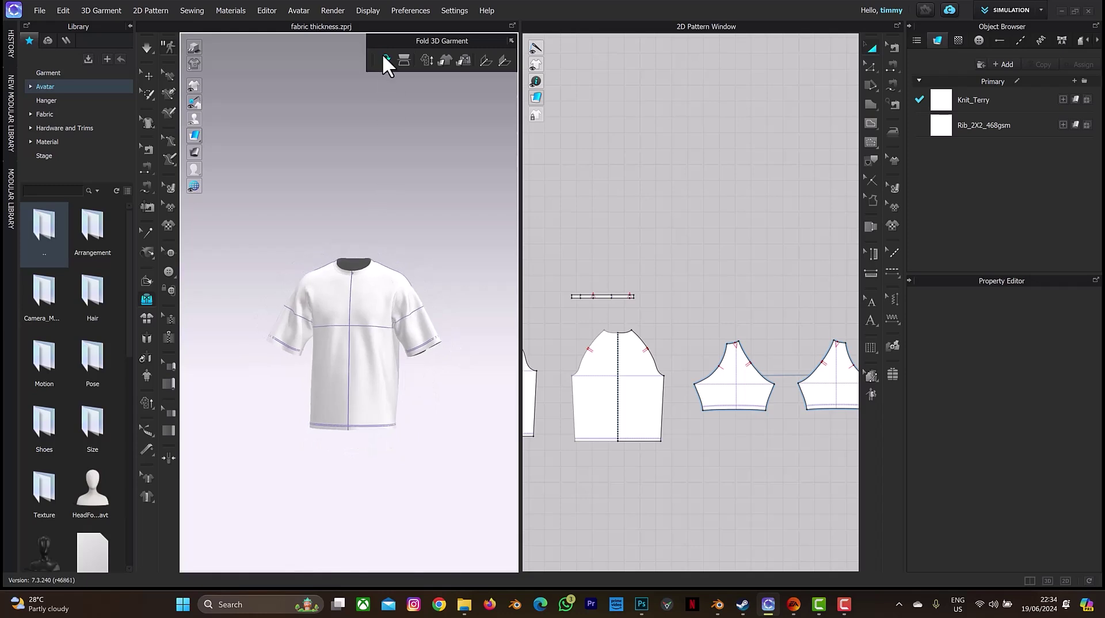
pyautogui.click(404, 60)
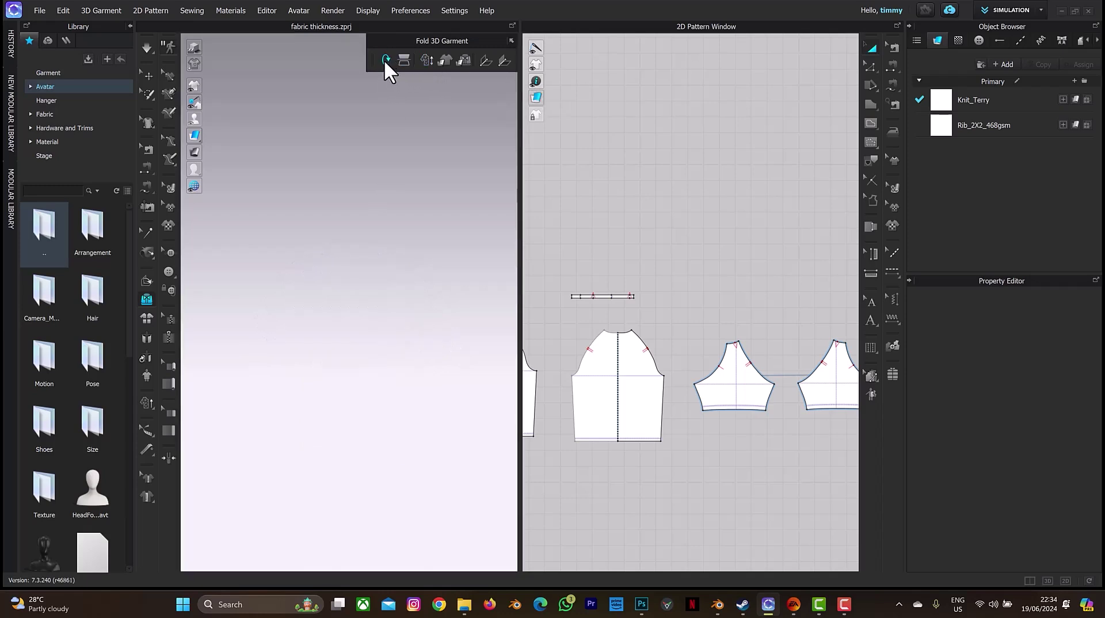
pyautogui.moveTo(449, 478); pyautogui.dragTo(456, 354, button='middle')
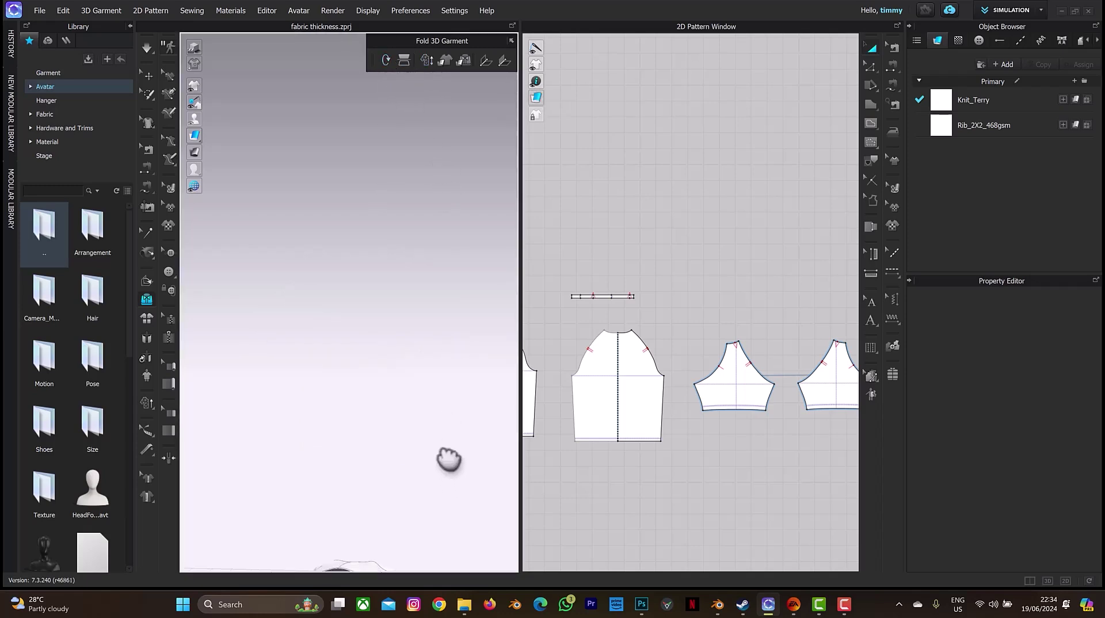
pyautogui.scroll(-3, 451, 330)
pyautogui.moveTo(451, 330); pyautogui.dragTo(443, 357, button='right')
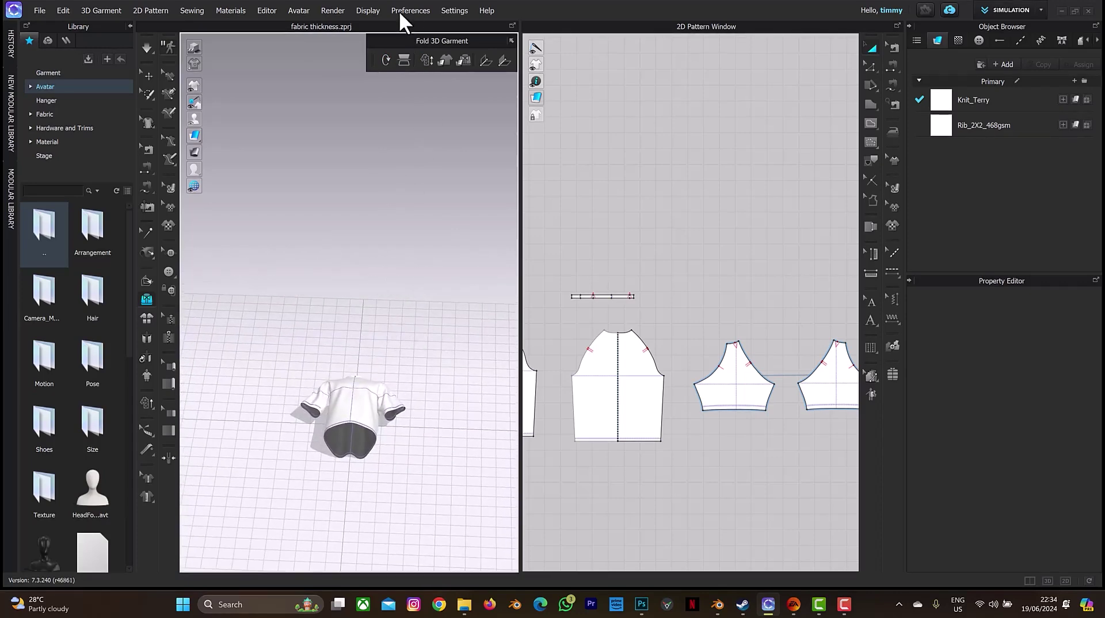
# Rotate the T-shirt upright and spread its body and sleeves flat.
pyautogui.click(383, 60)
pyautogui.click(383, 59)
pyautogui.click(383, 60)
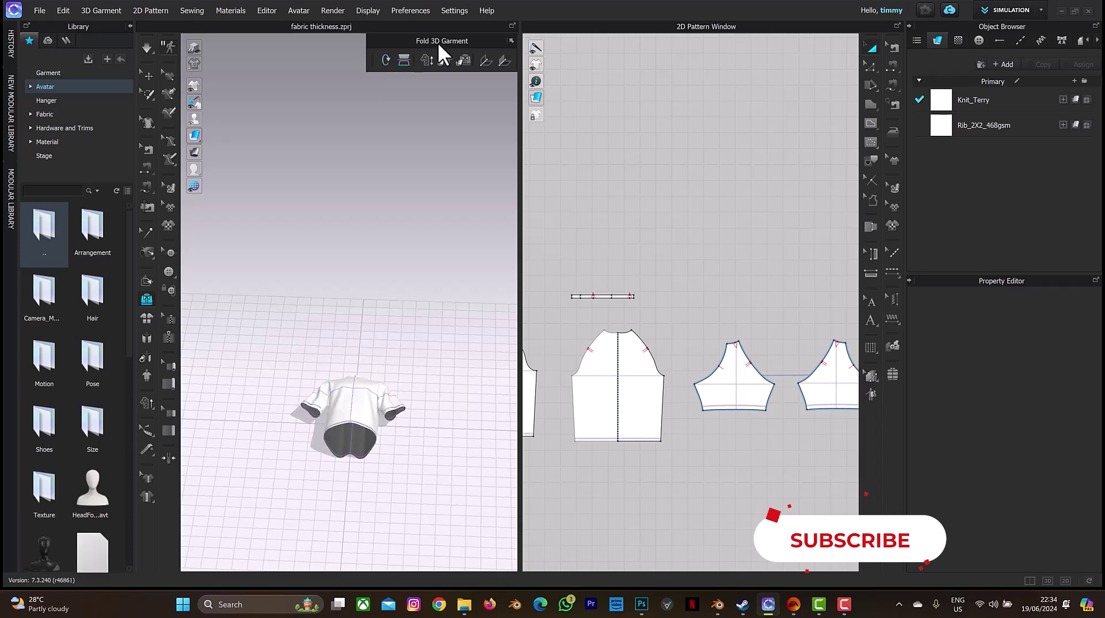
pyautogui.click(405, 59)
pyautogui.moveTo(382, 388)
pyautogui.mouseDown(button='right')
pyautogui.moveTo(331, 372)
pyautogui.moveTo(411, 371)
pyautogui.mouseUp(button='right')
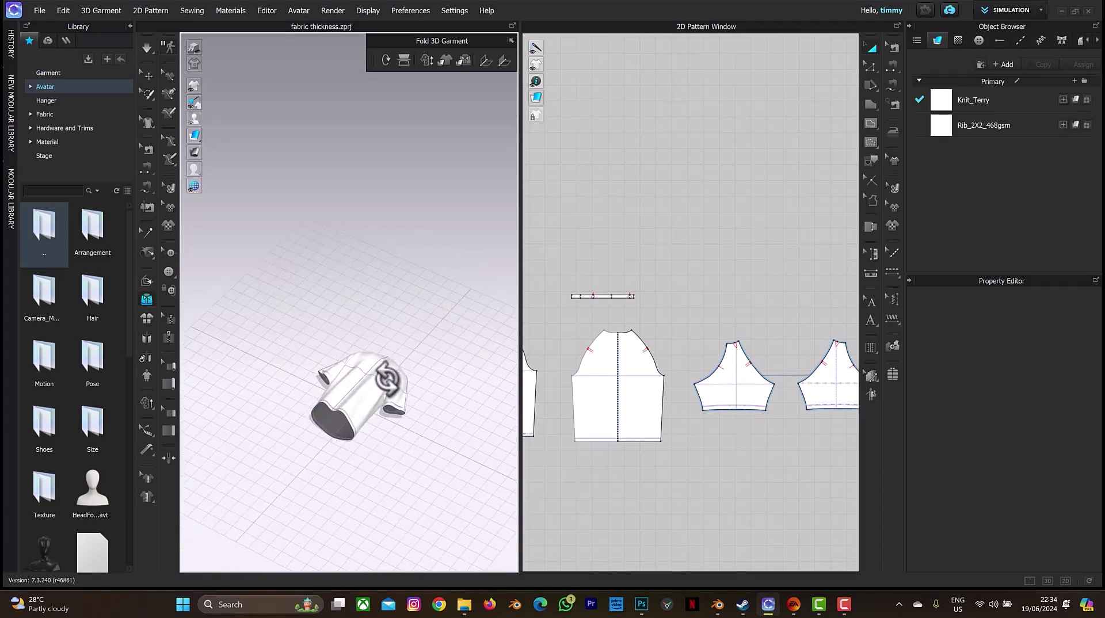
pyautogui.click(426, 62)
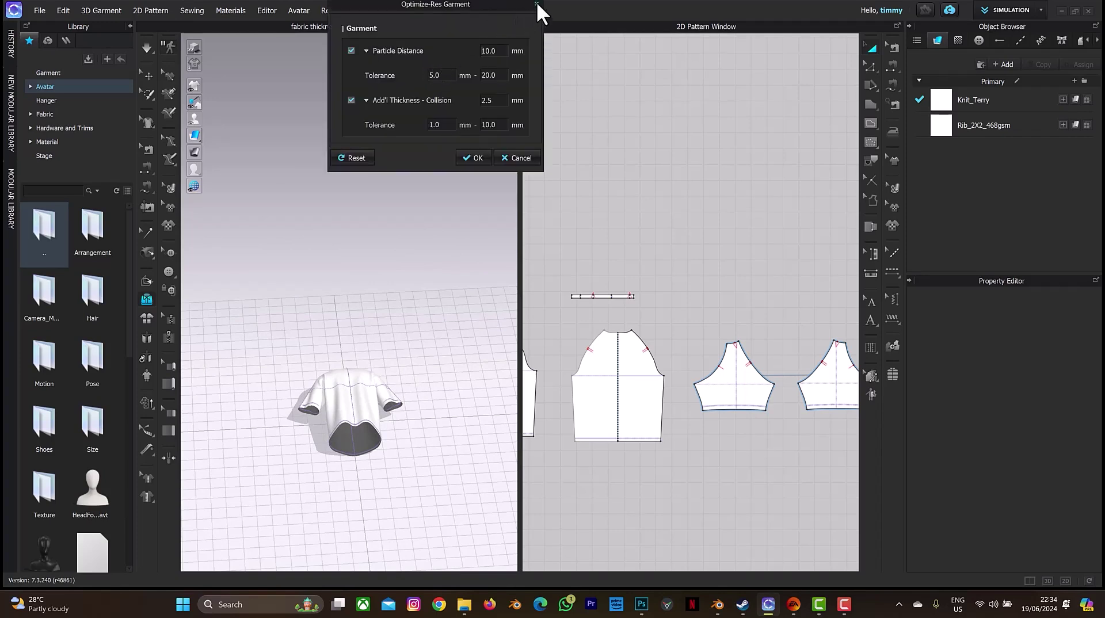
pyautogui.click(536, 3)
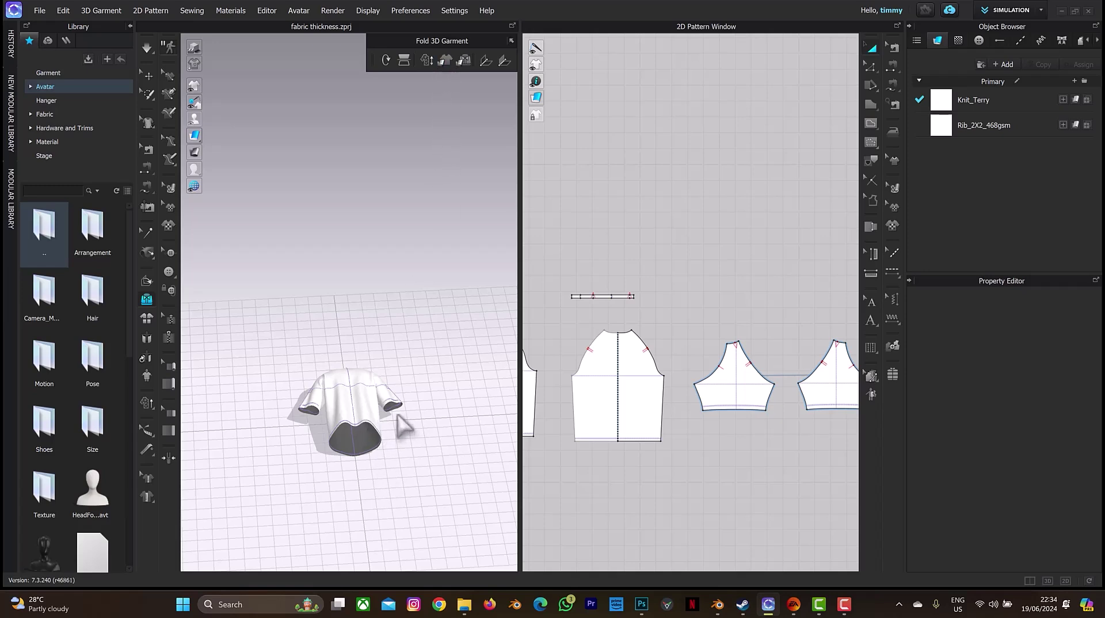
pyautogui.moveTo(401, 415)
pyautogui.mouseDown()
pyautogui.moveTo(394, 408)
pyautogui.moveTo(412, 391)
pyautogui.mouseUp()
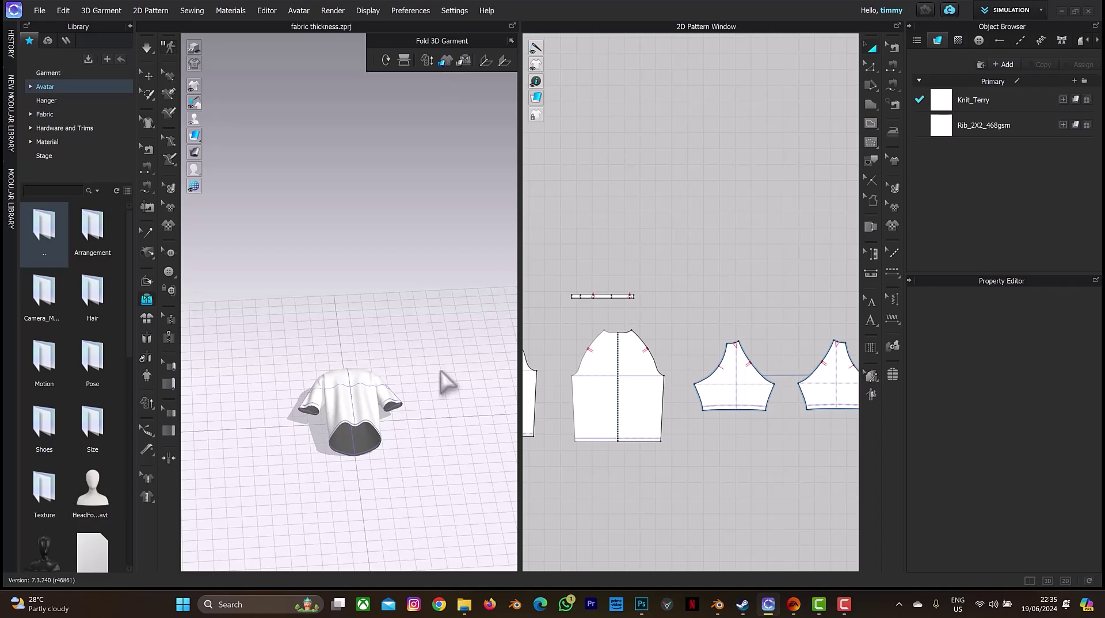
# Simulate the T-shirt briefly, then undo the drape to restore it flat.
pyautogui.press('space')
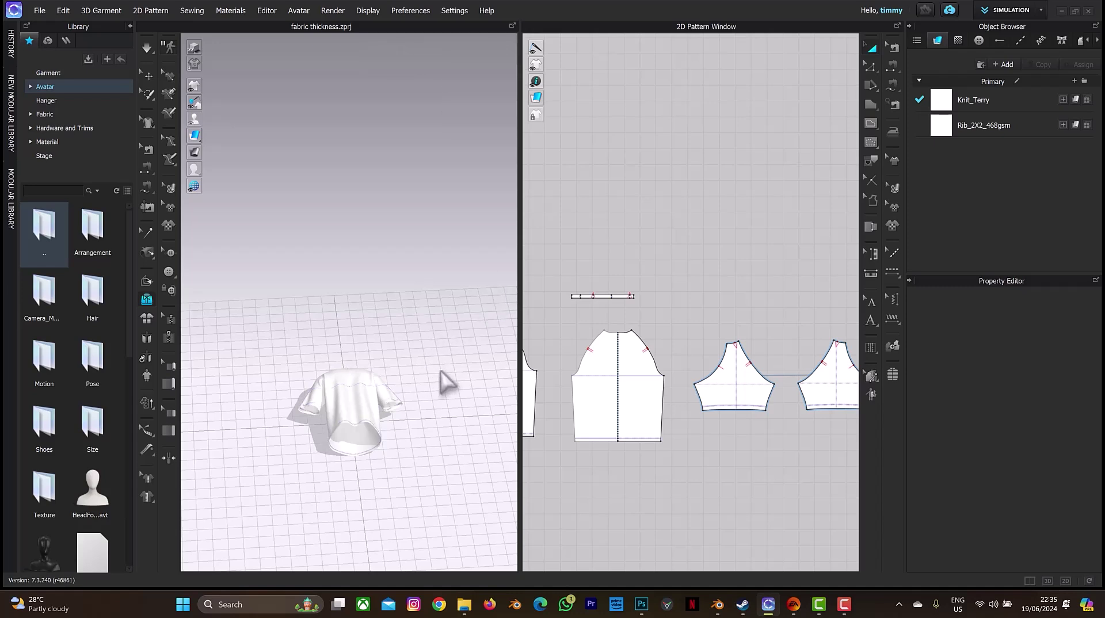
pyautogui.press('space')
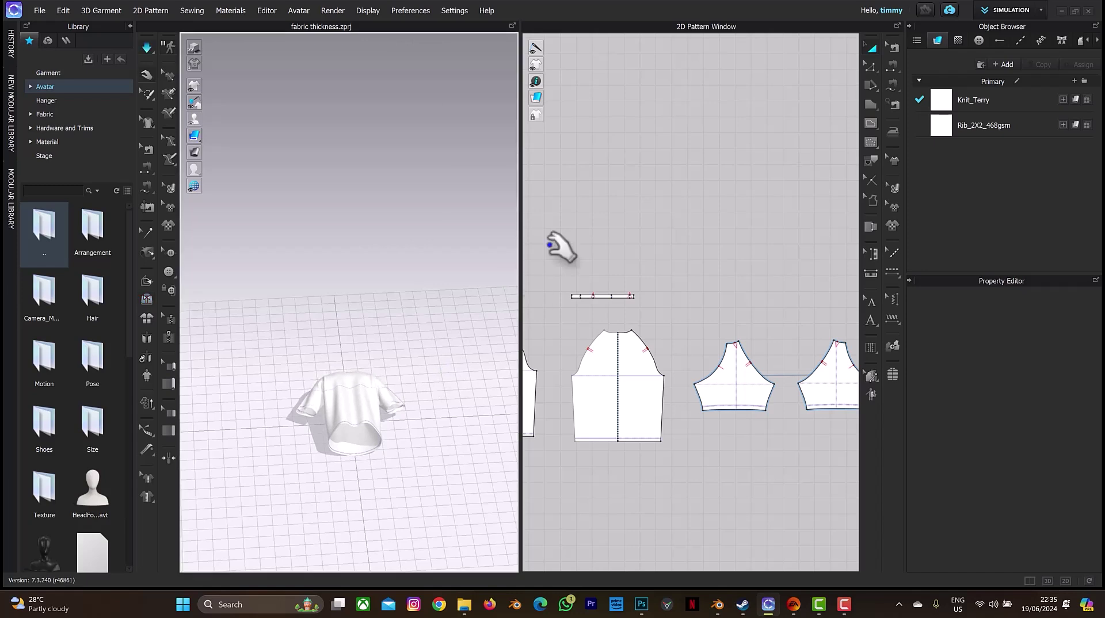
pyautogui.hotkey('ctrl', 'z')
# Bring back the Fold 3D Garment tools and centre a front view of the shirt.
pyautogui.hotkey('ctrl', 'shift', 'f')
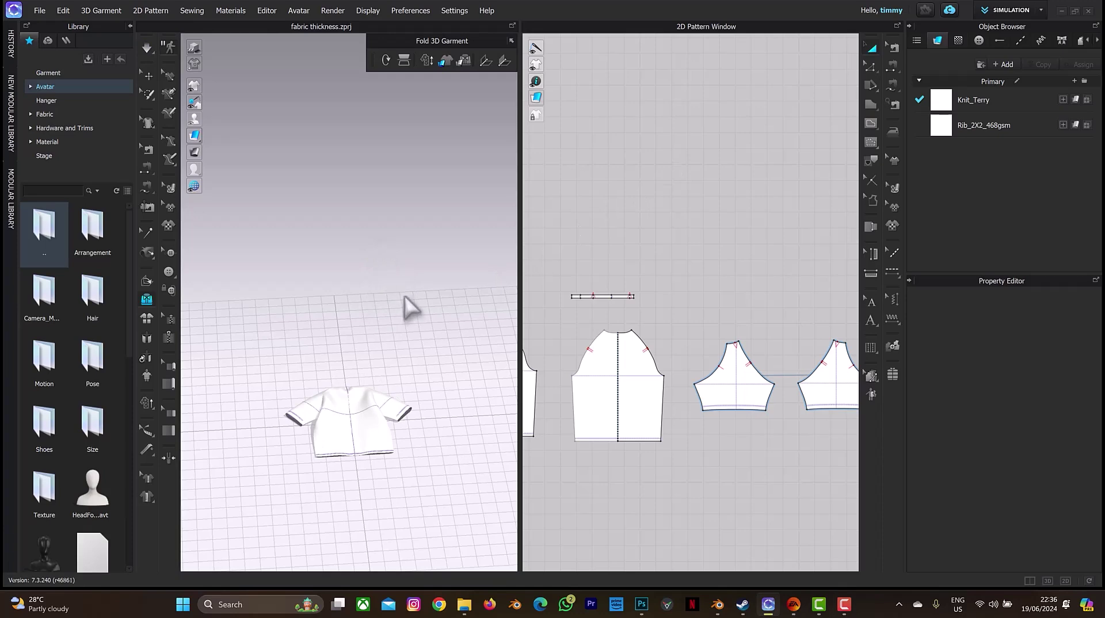
pyautogui.scroll(2, 419, 307)
pyautogui.scroll(2, 428, 340)
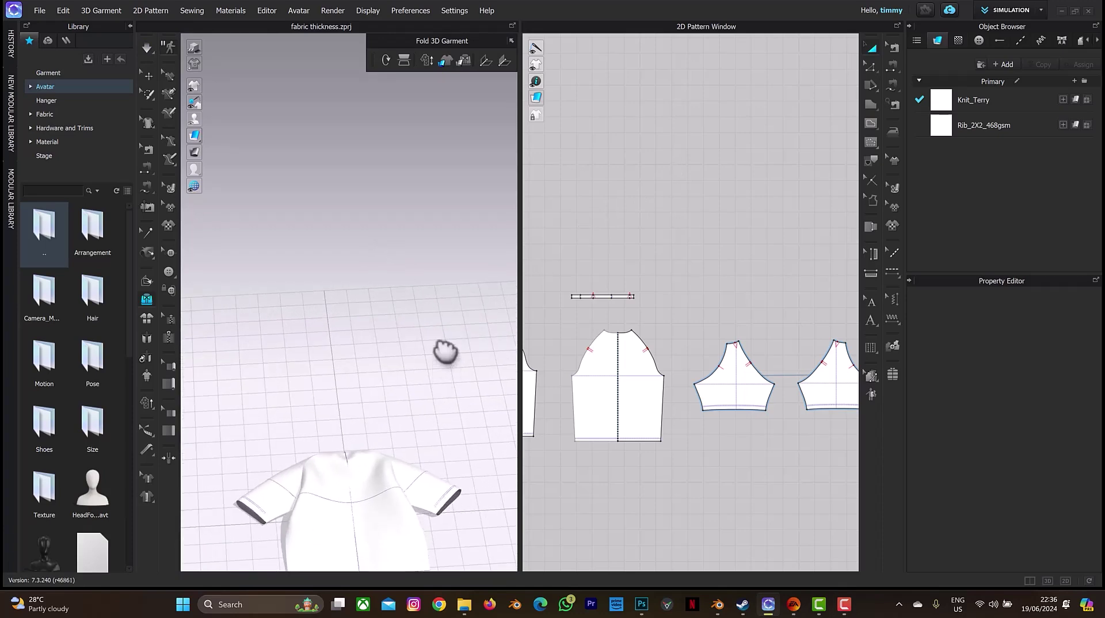
pyautogui.moveTo(444, 352); pyautogui.dragTo(439, 274, button='middle')
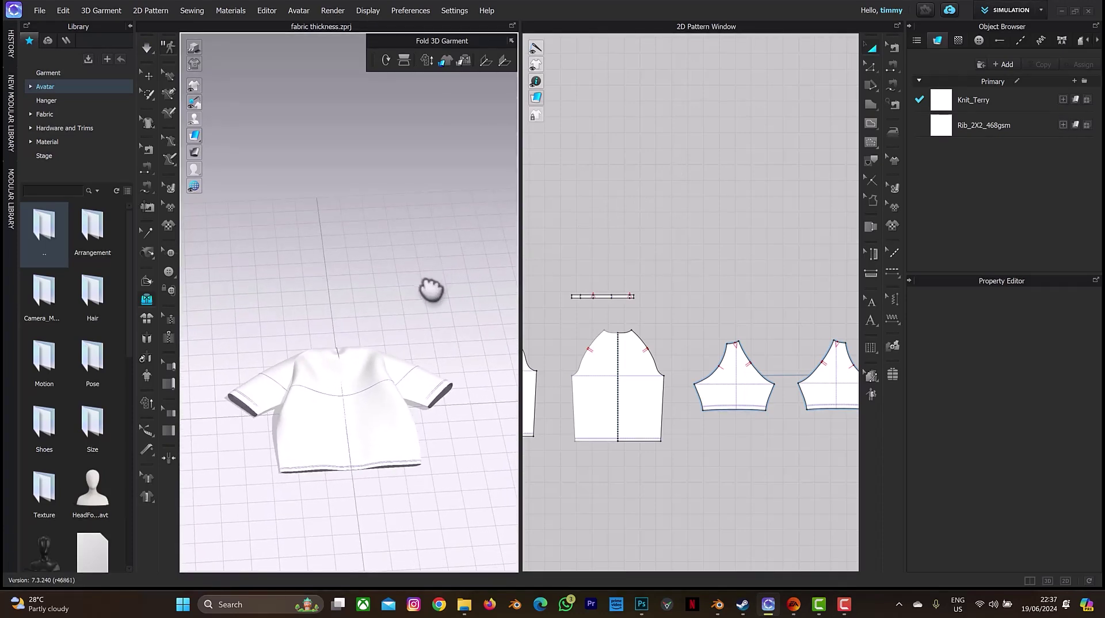
pyautogui.moveTo(429, 291); pyautogui.dragTo(420, 282, button='right')
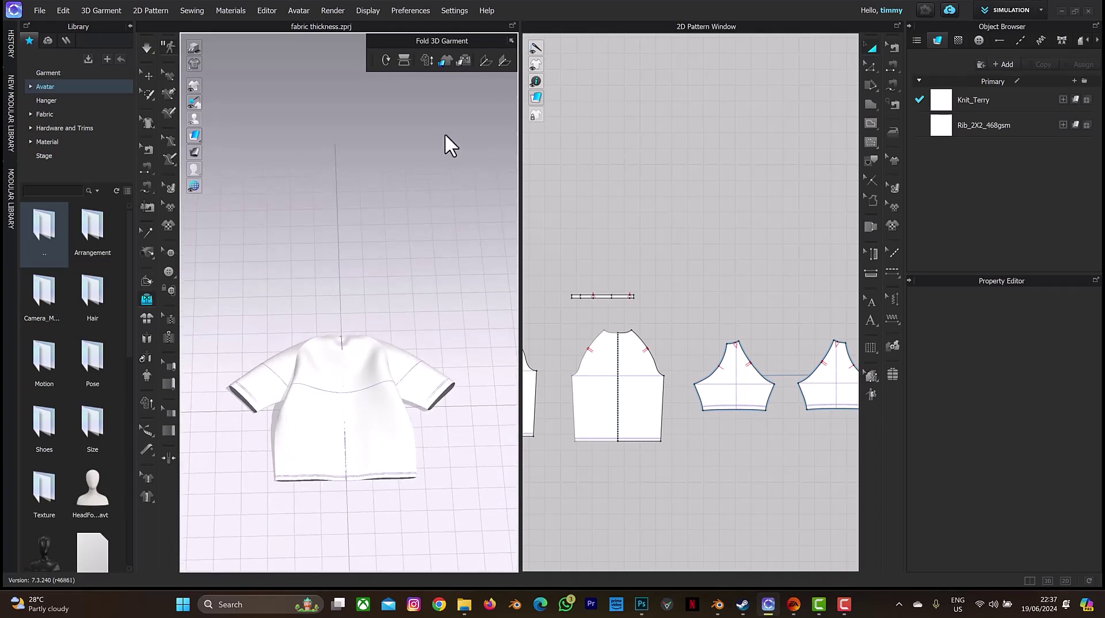
# Apply folding physical properties and choose the front body piece to fold.
pyautogui.click(465, 60)
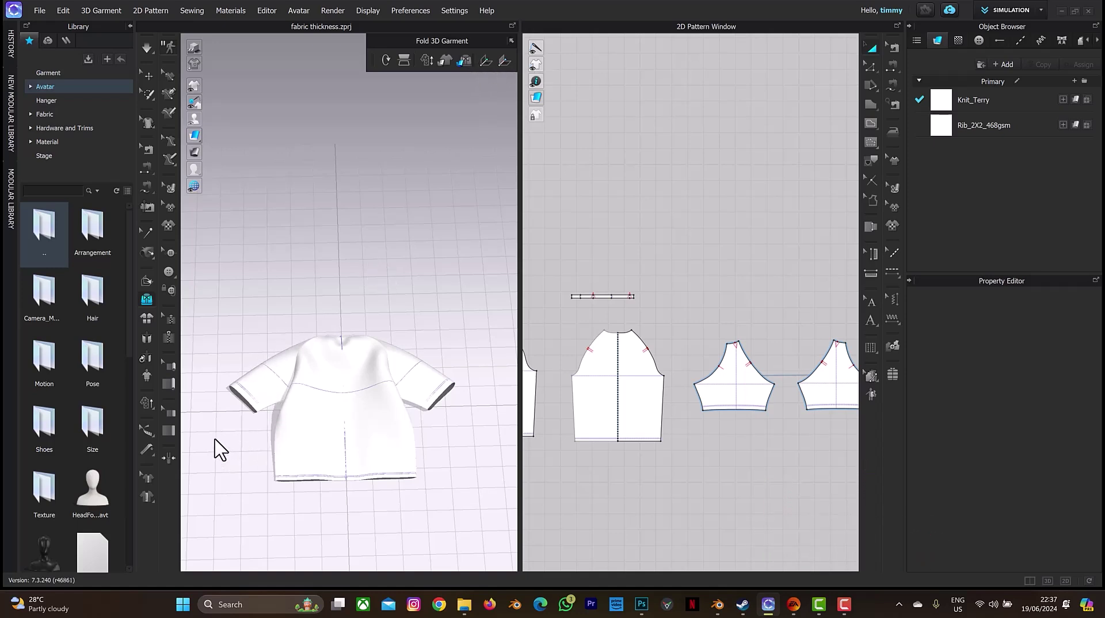
pyautogui.click(504, 58)
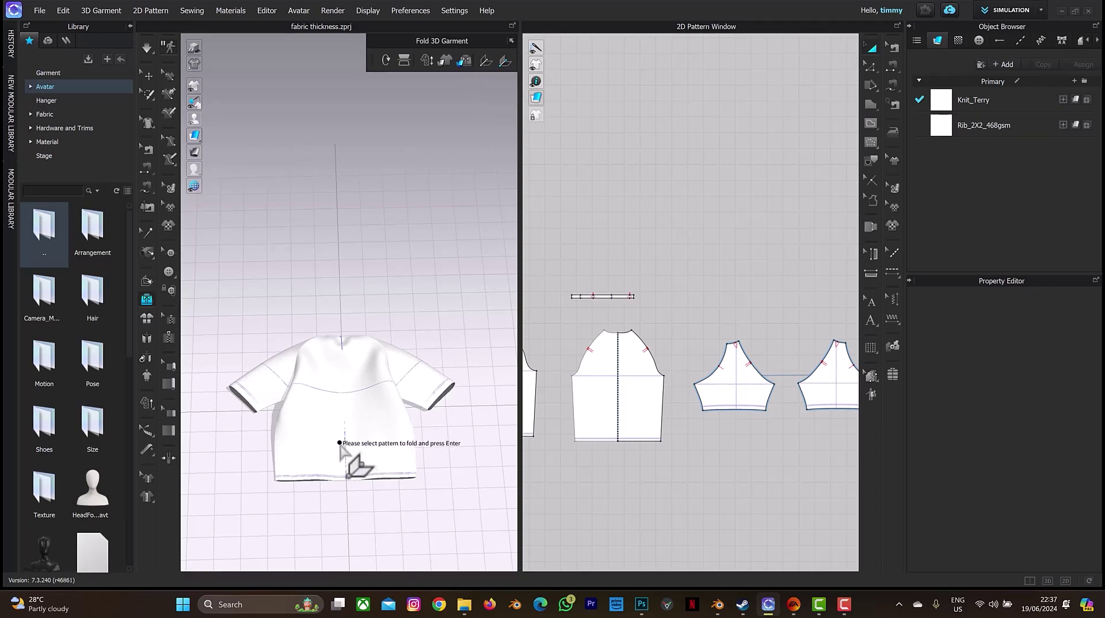
pyautogui.click(340, 442)
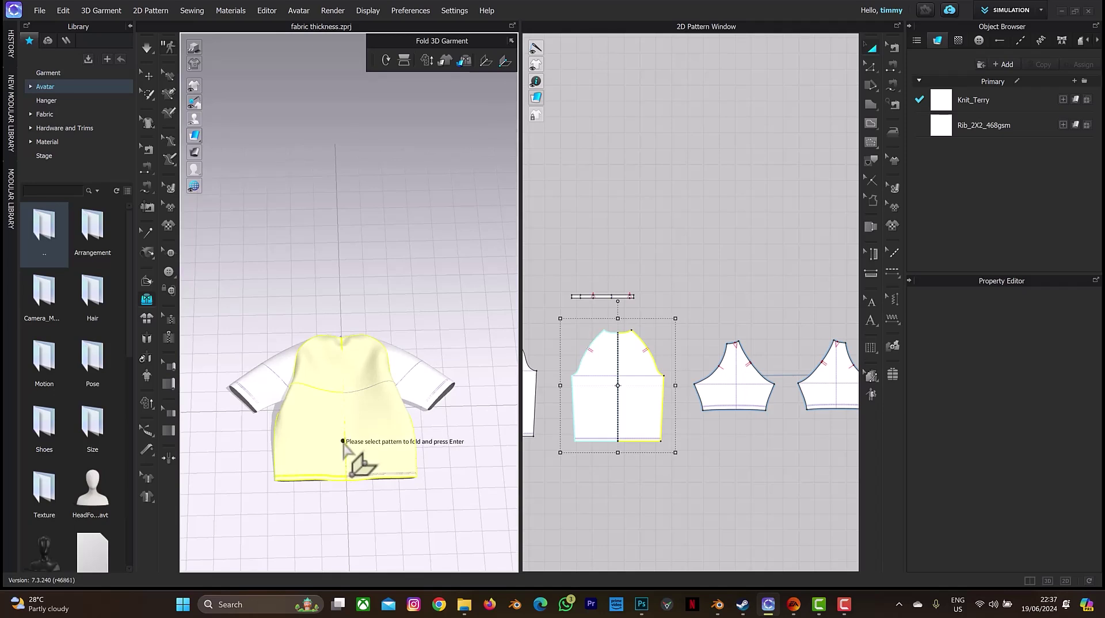
pyautogui.press('Return')
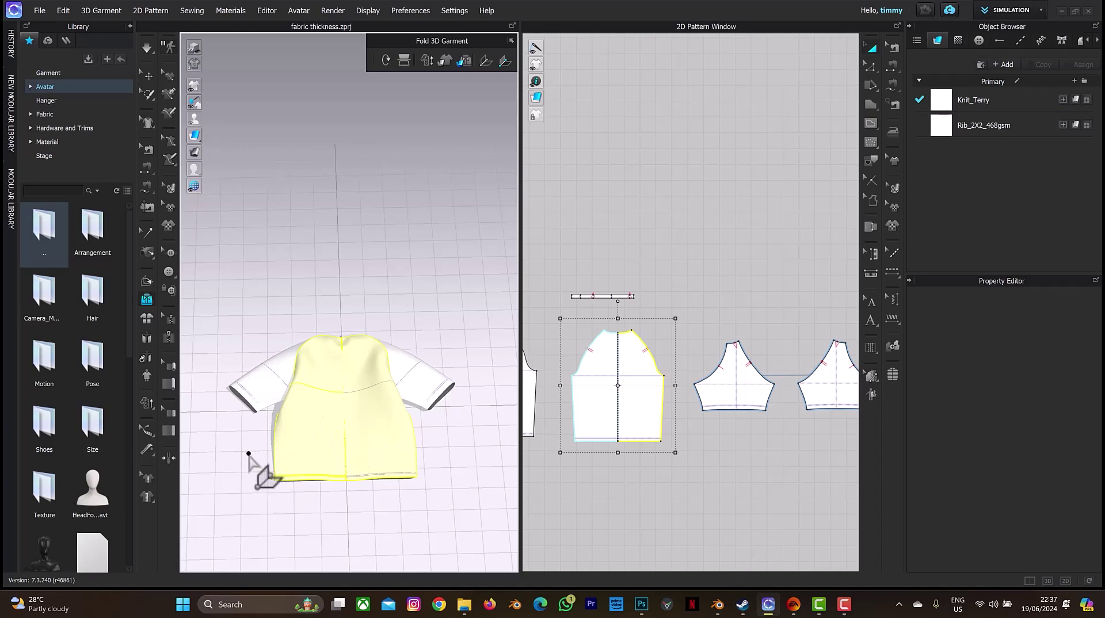
# Fold the lower half up along a horizontal line near the hem, then undo it.
pyautogui.click(249, 452)
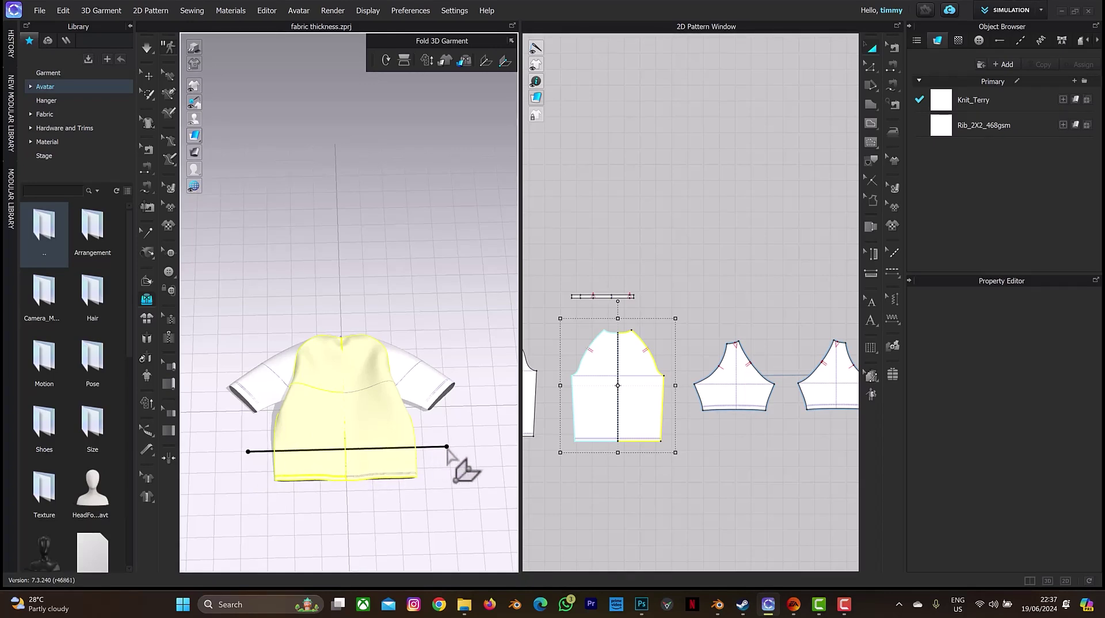
pyautogui.click(446, 446)
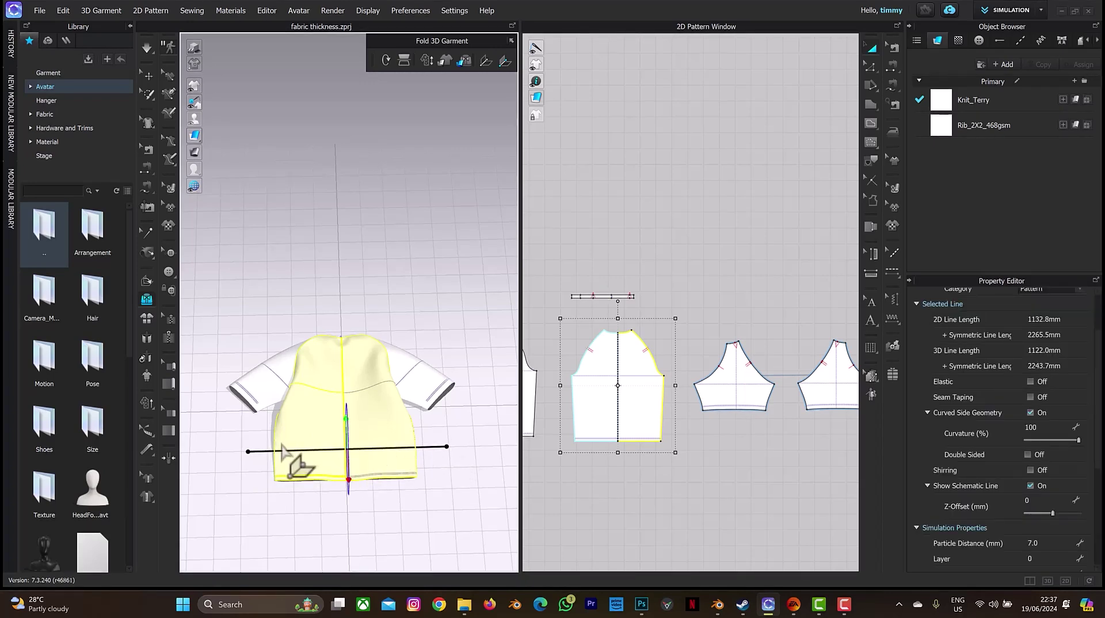
pyautogui.moveTo(282, 451)
pyautogui.mouseDown()
pyautogui.moveTo(429, 402)
pyautogui.moveTo(384, 395)
pyautogui.moveTo(397, 383)
pyautogui.mouseUp()
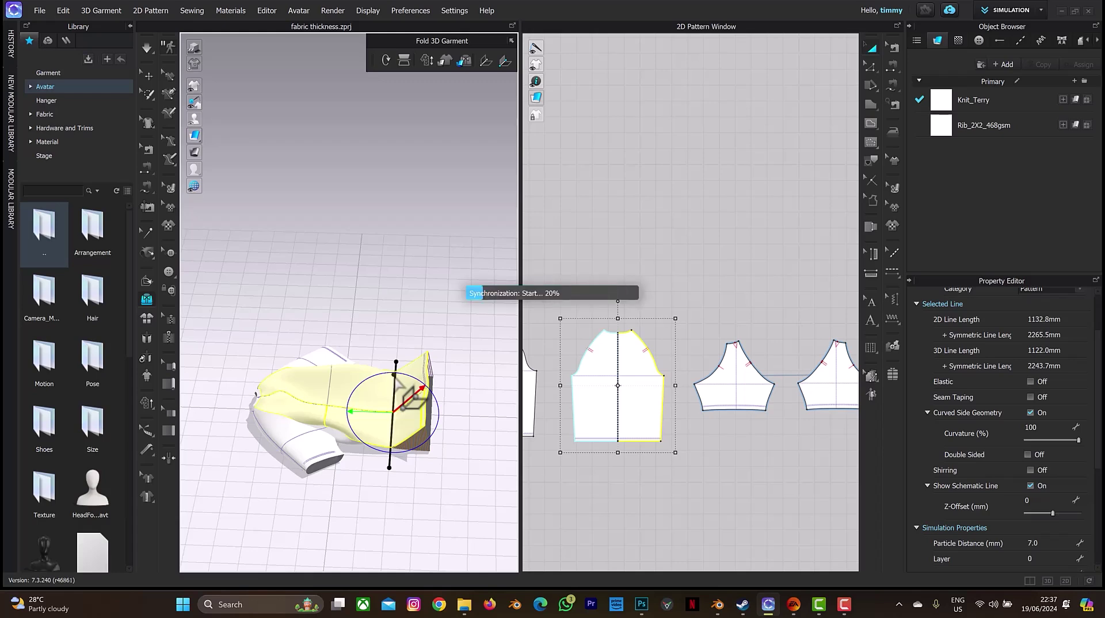
pyautogui.hotkey('ctrl', 'z')
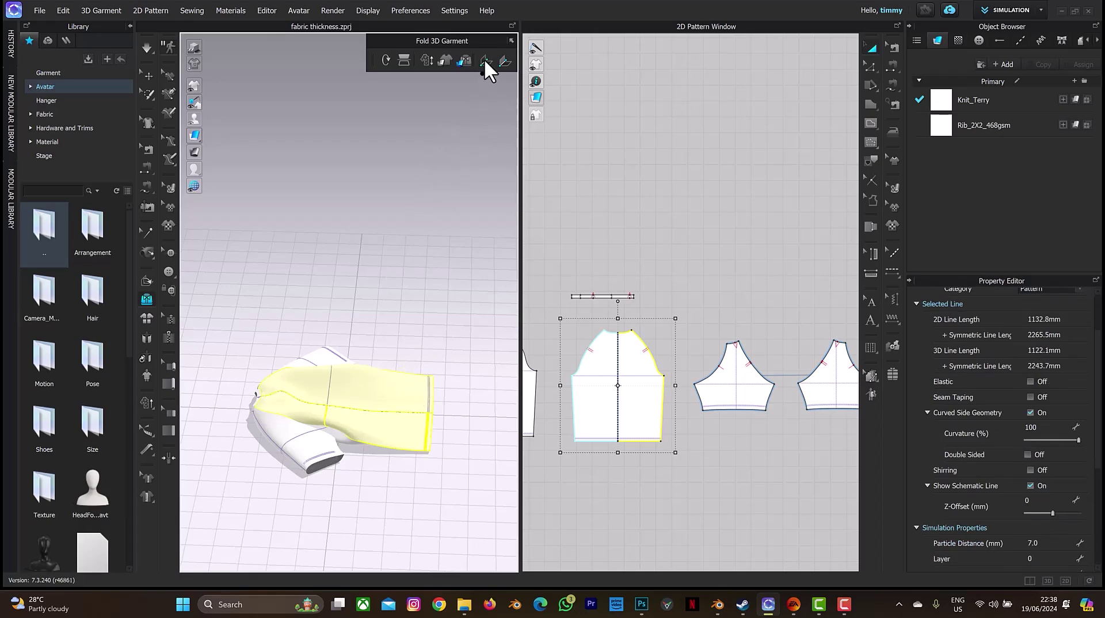
# Fold the right sleeve inward over the body along a line beside it.
pyautogui.click(484, 60)
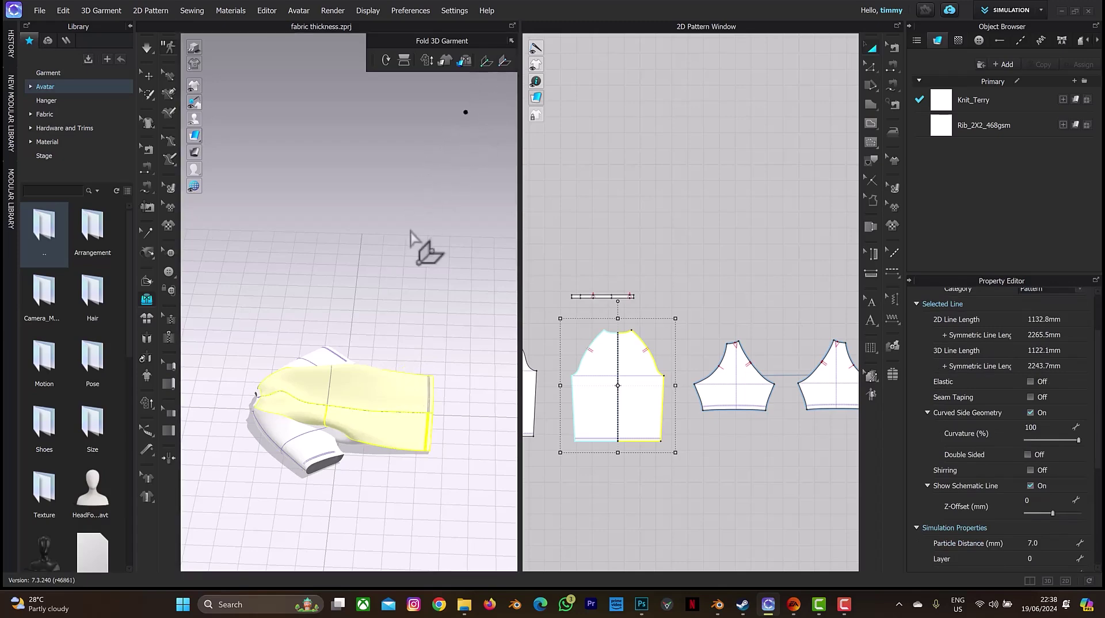
pyautogui.press('2')
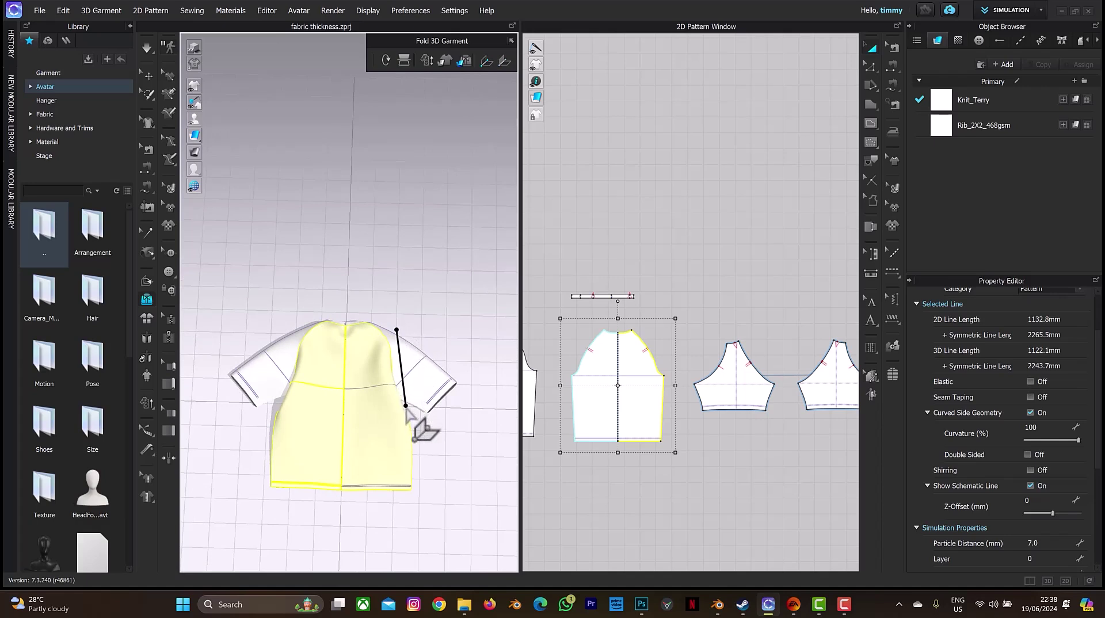
pyautogui.click(406, 405)
pyautogui.moveTo(436, 357); pyautogui.dragTo(334, 368)
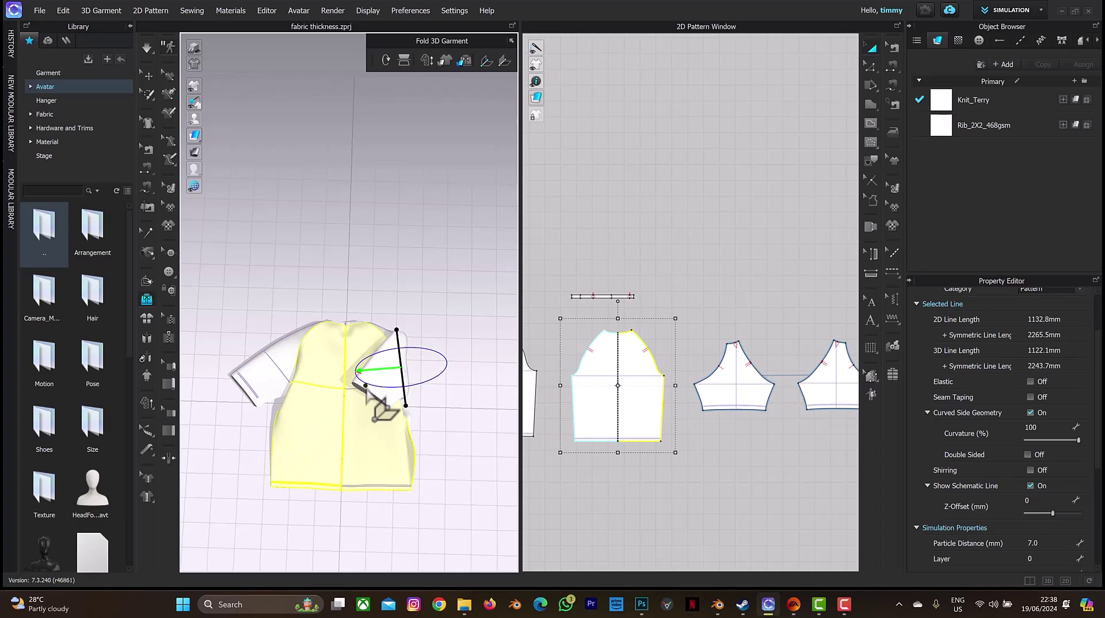
pyautogui.moveTo(366, 386)
pyautogui.mouseDown(button='right')
pyautogui.moveTo(418, 310)
pyautogui.moveTo(508, 327)
pyautogui.moveTo(455, 326)
pyautogui.mouseUp(button='right')
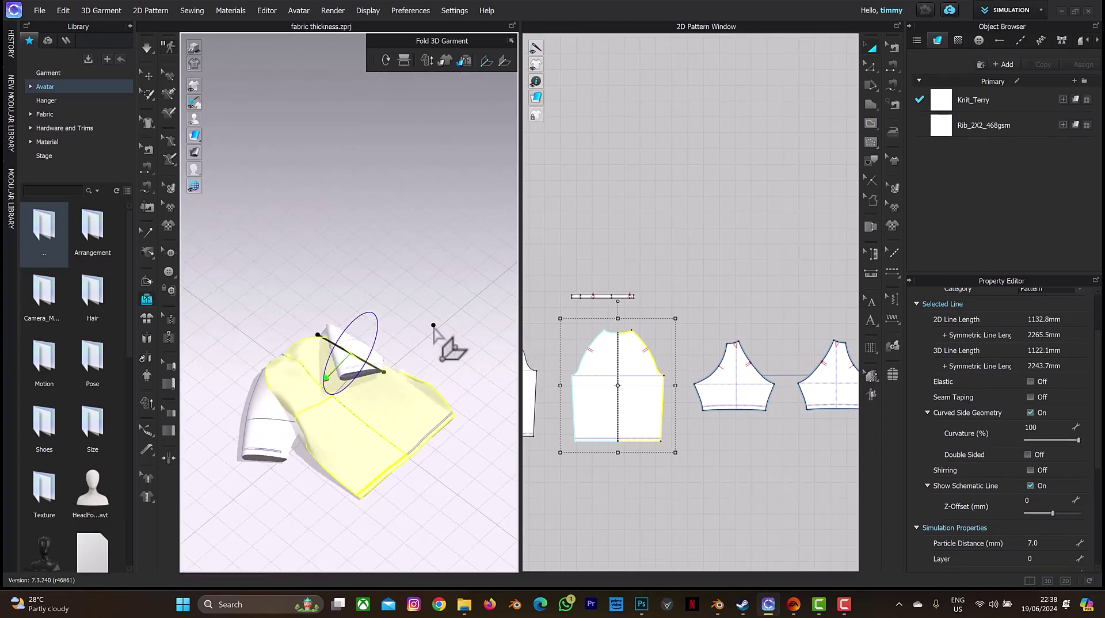
# Simulate so the sleeve fold settles, inspecting it from several angles.
pyautogui.press('space')
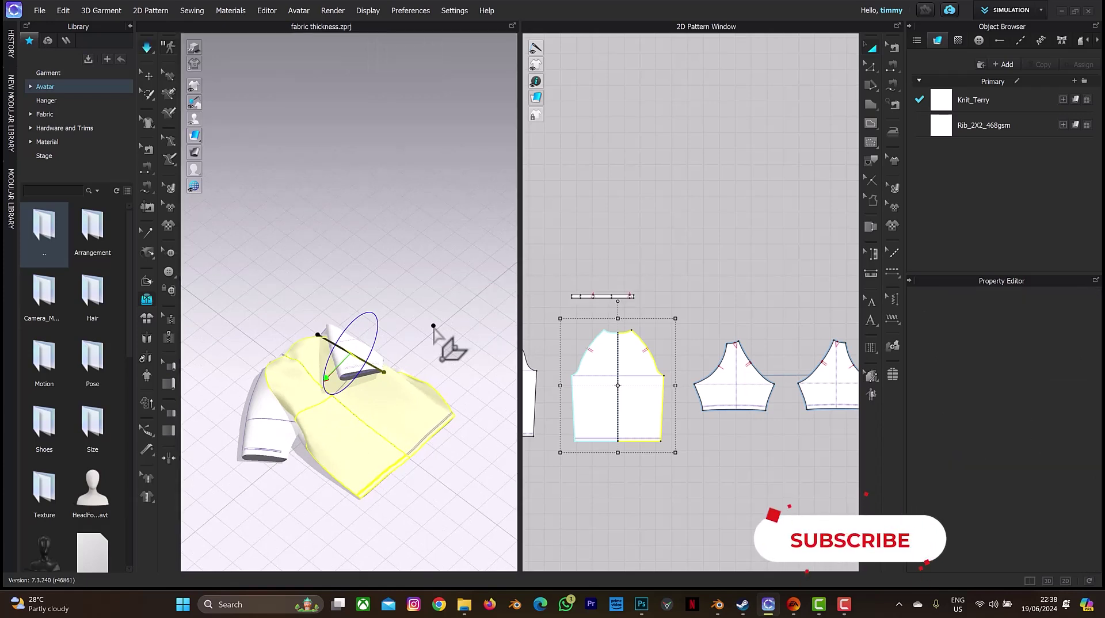
pyautogui.click(435, 328)
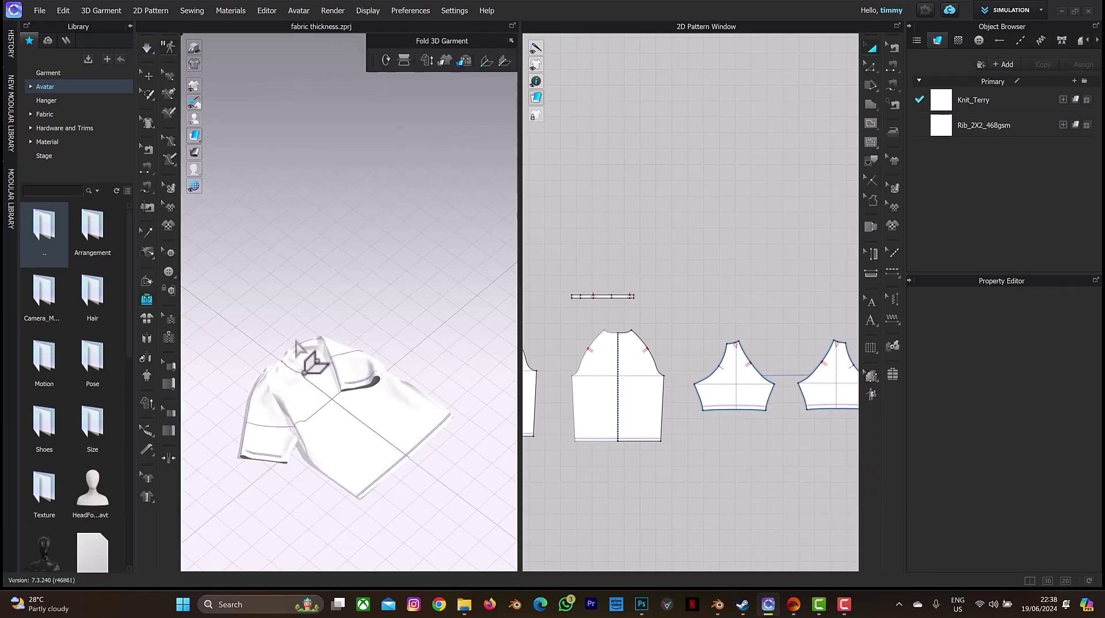
pyautogui.moveTo(309, 333); pyautogui.dragTo(331, 429)
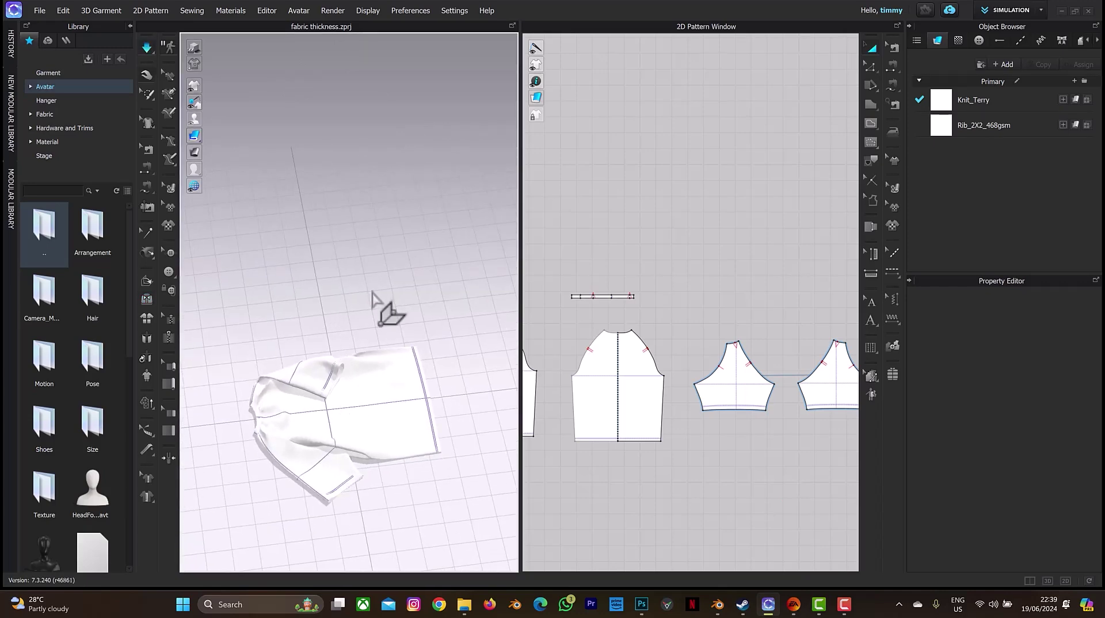
pyautogui.moveTo(395, 296)
pyautogui.mouseDown(button='right')
pyautogui.moveTo(320, 303)
pyautogui.moveTo(282, 292)
pyautogui.moveTo(356, 312)
pyautogui.mouseUp(button='right')
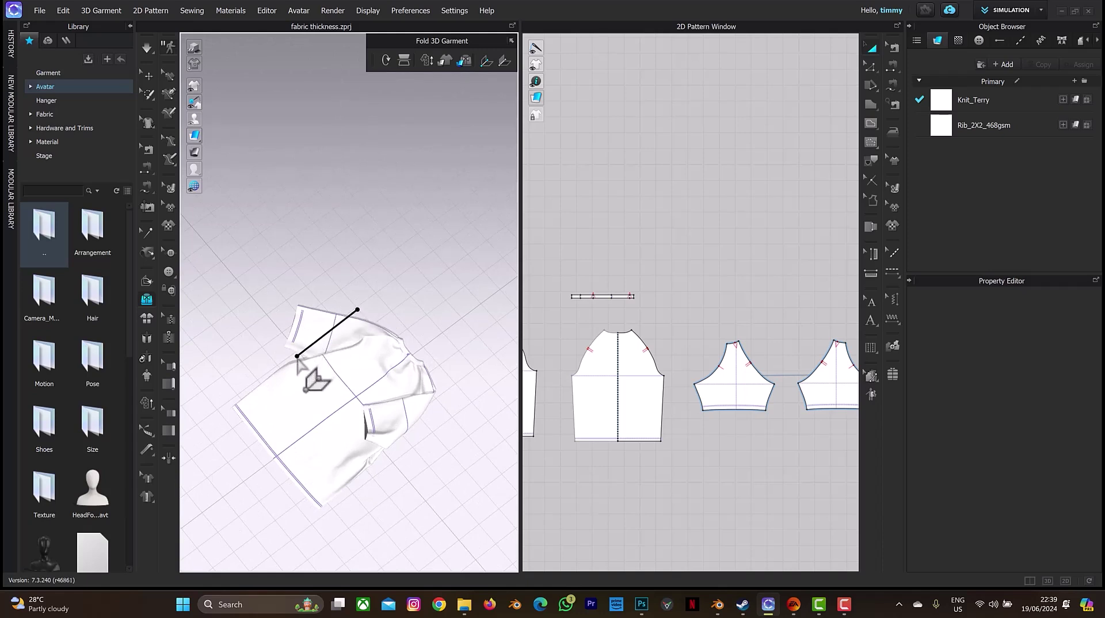
# Set a fold line across the left sleeve and start rotating it over.
pyautogui.click(297, 356)
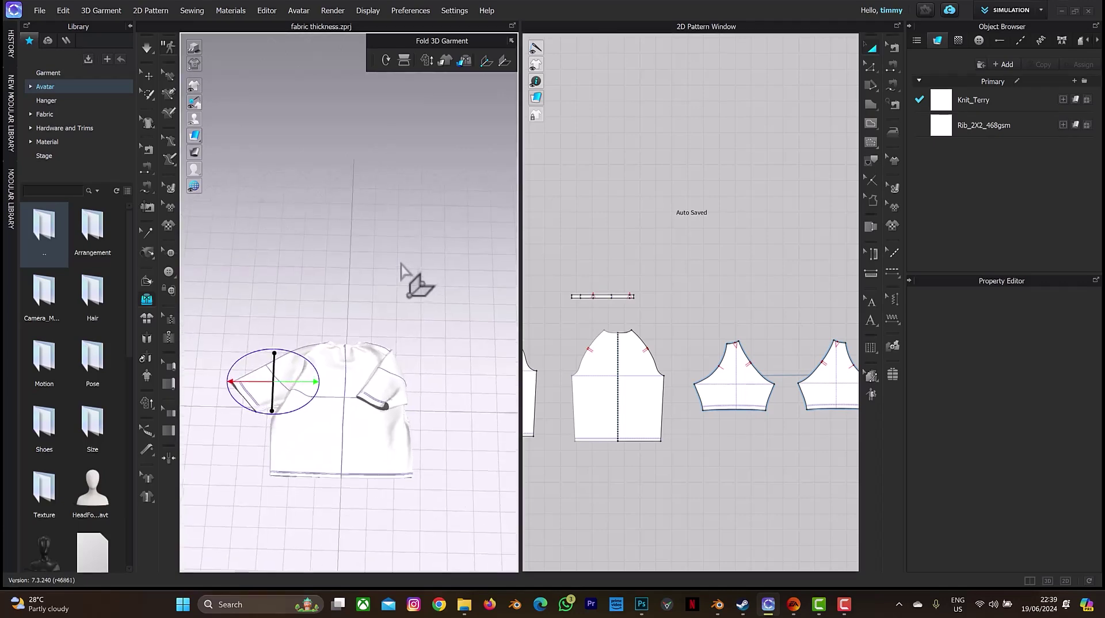
pyautogui.moveTo(289, 353); pyautogui.dragTo(321, 343)
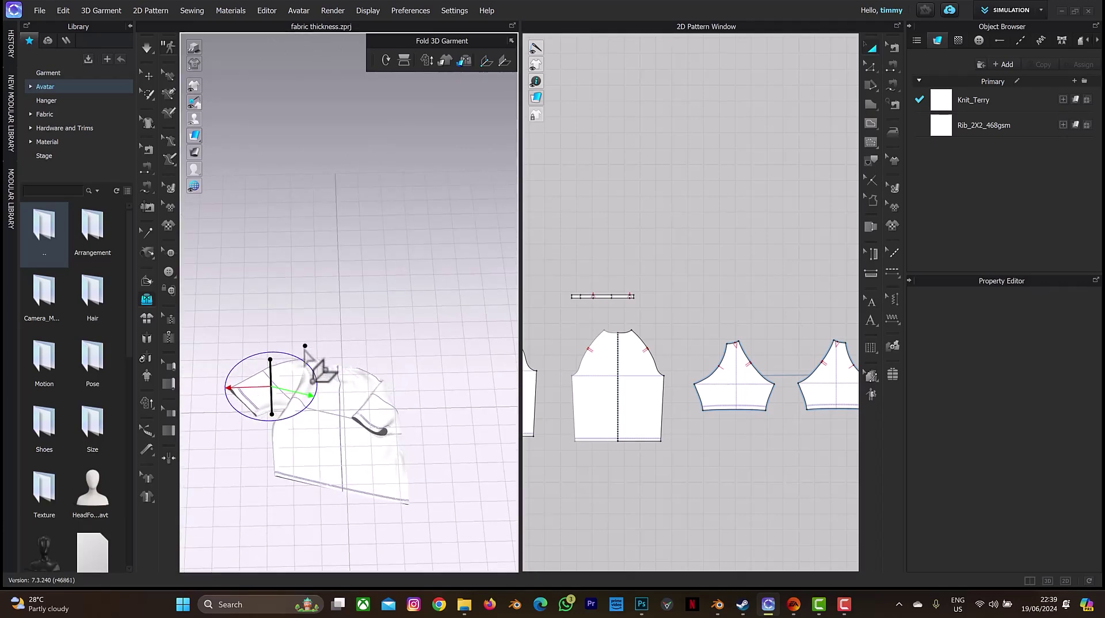
pyautogui.click(300, 352)
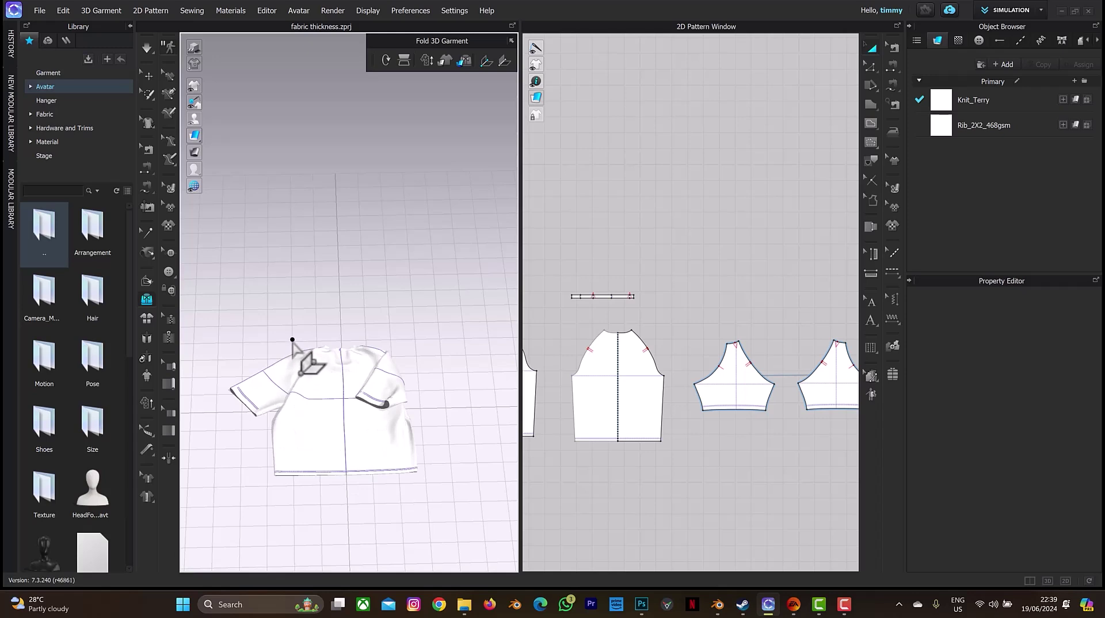
# Fold the left sleeve onto the body along a collar-to-side fold line, then exit fold mode.
pyautogui.moveTo(286, 340); pyautogui.dragTo(268, 422)
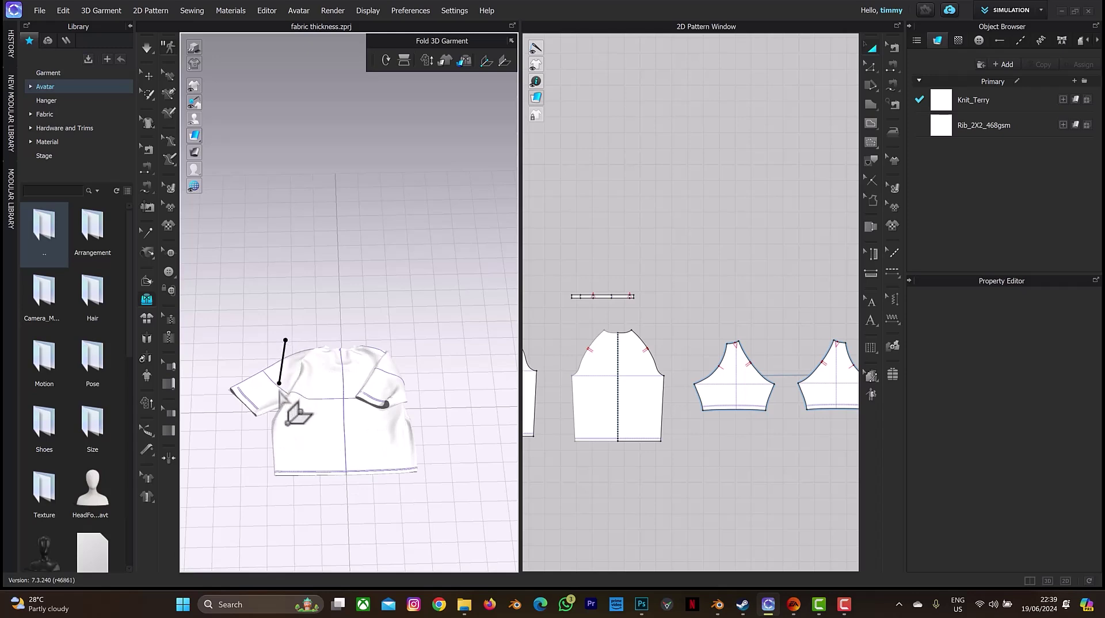
pyautogui.click(268, 422)
pyautogui.moveTo(242, 359); pyautogui.dragTo(386, 382)
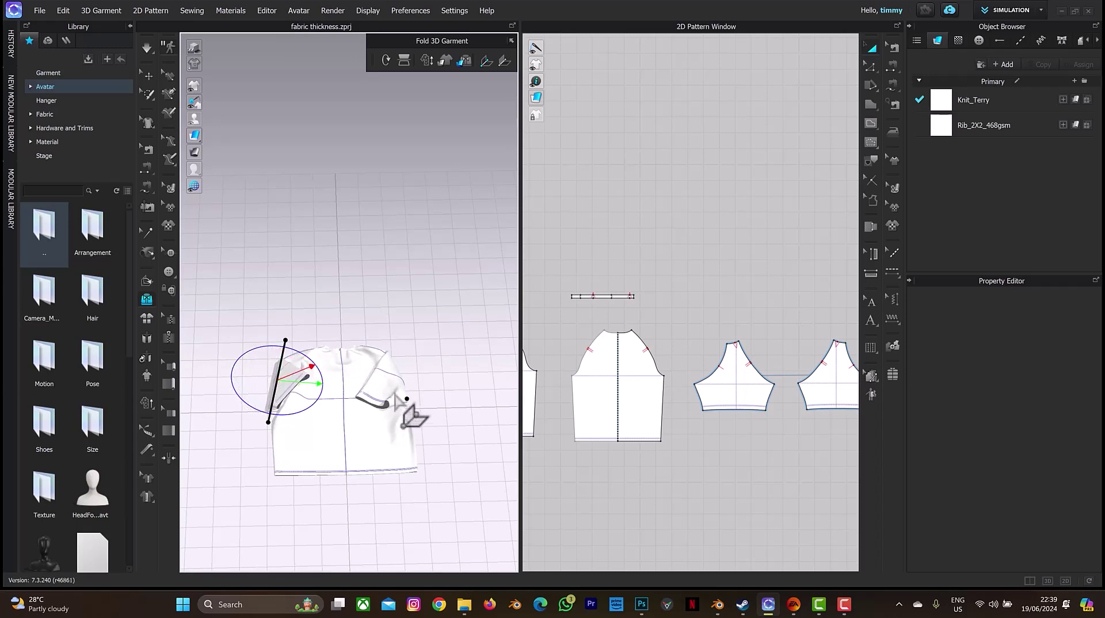
pyautogui.moveTo(386, 382)
pyautogui.mouseDown()
pyautogui.moveTo(312, 380)
pyautogui.moveTo(315, 366)
pyautogui.mouseUp()
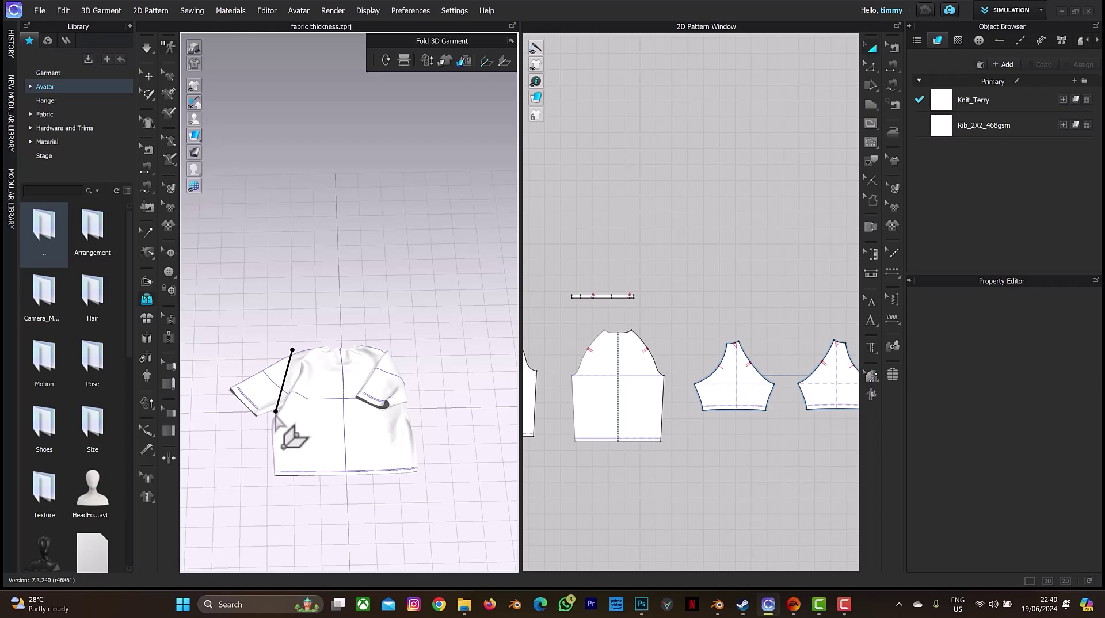
pyautogui.click(272, 415)
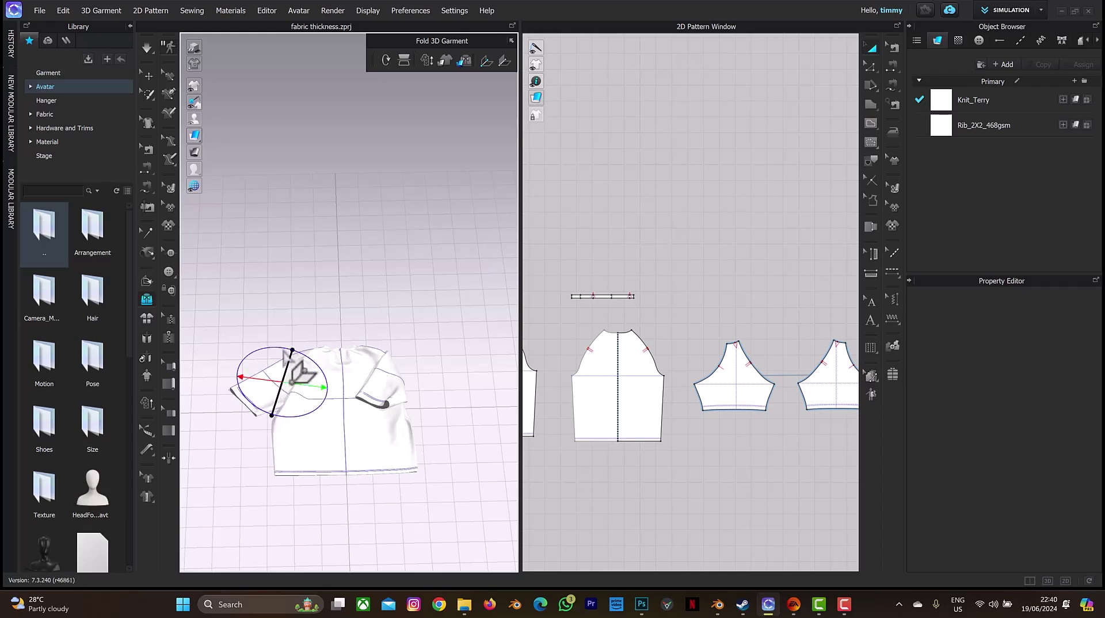
pyautogui.moveTo(265, 354); pyautogui.dragTo(499, 481)
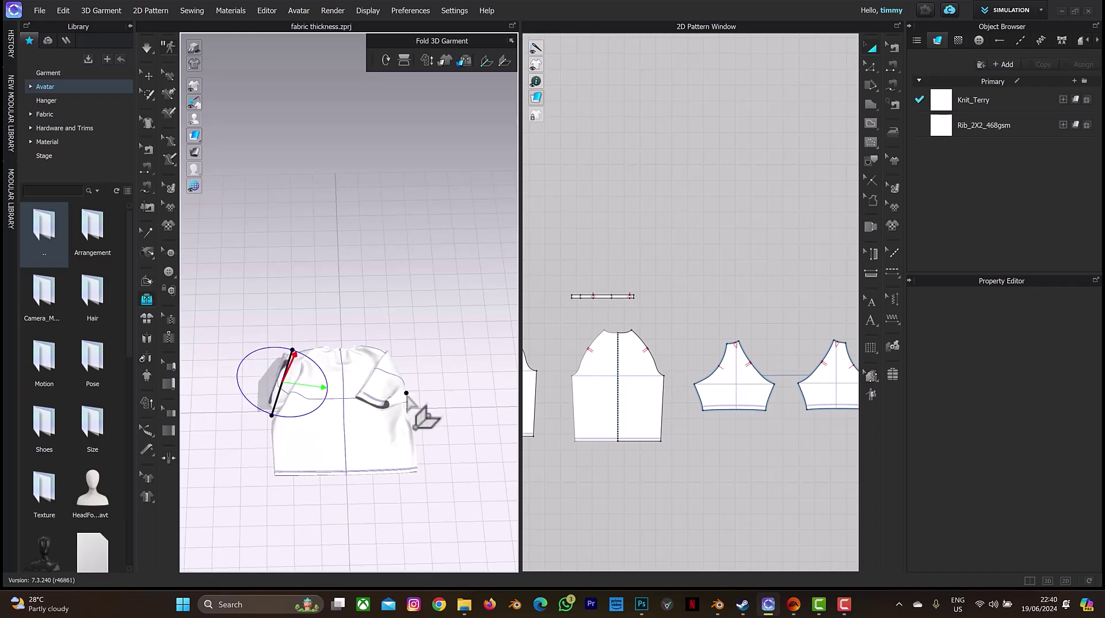
pyautogui.press('q')
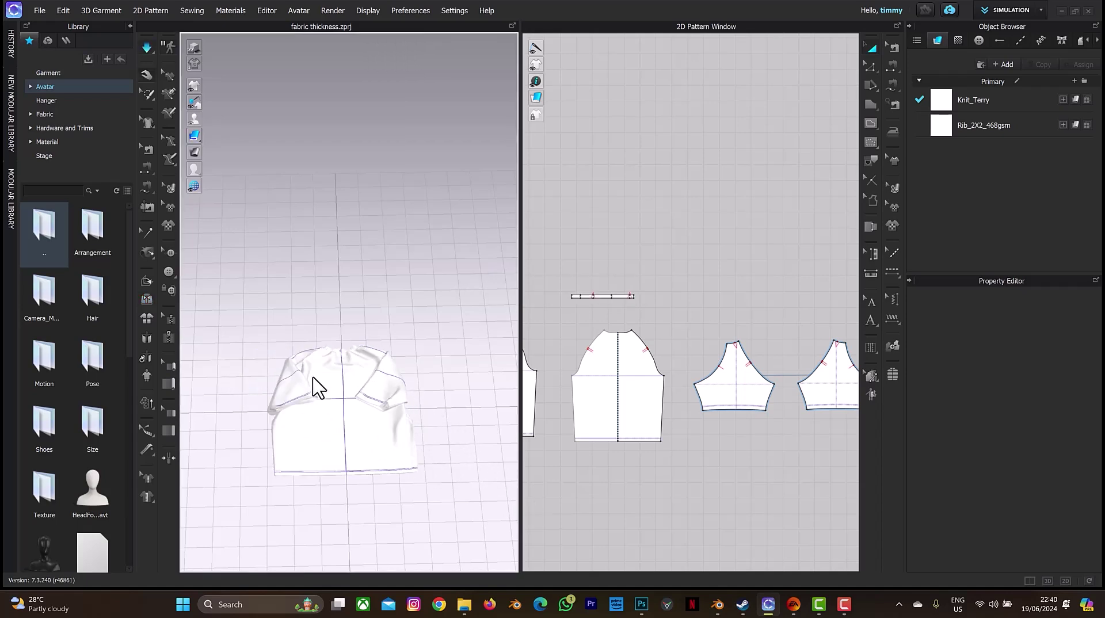
# Fold one half of the shirt over a line across its middle, then exit folding.
pyautogui.press('f')
pyautogui.moveTo(325, 335)
pyautogui.mouseDown(button='right')
pyautogui.moveTo(385, 348)
pyautogui.moveTo(395, 424)
pyautogui.moveTo(406, 365)
pyautogui.moveTo(271, 395)
pyautogui.mouseUp(button='right')
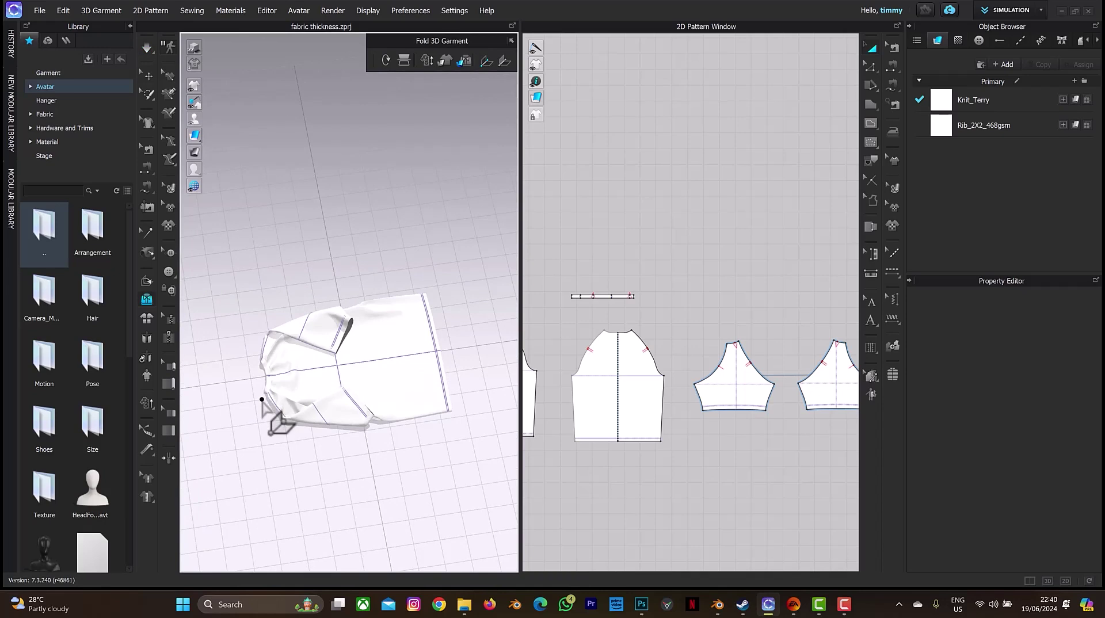
pyautogui.moveTo(263, 401); pyautogui.dragTo(450, 376)
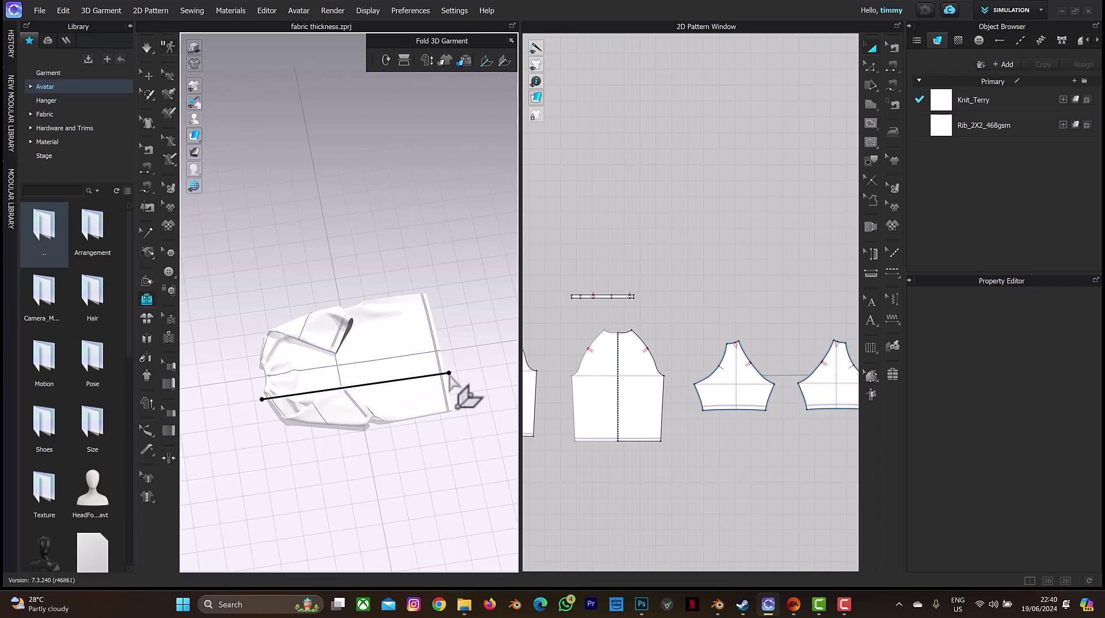
pyautogui.moveTo(449, 376); pyautogui.dragTo(452, 351)
pyautogui.moveTo(452, 351)
pyautogui.mouseDown(button='right')
pyautogui.moveTo(363, 332)
pyautogui.moveTo(380, 342)
pyautogui.mouseUp(button='right')
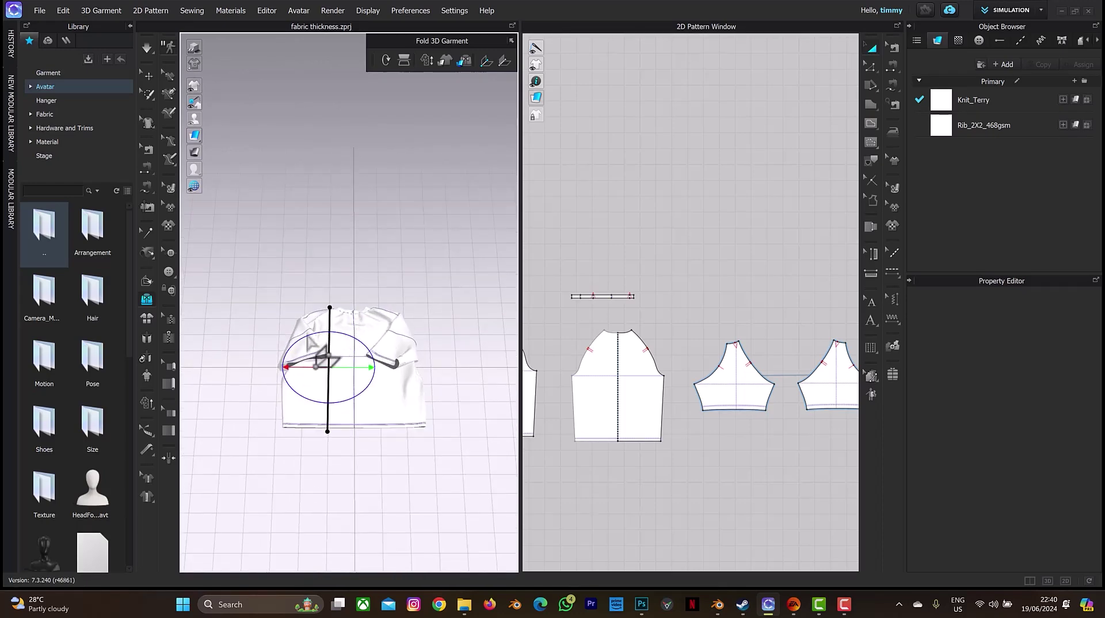
pyautogui.moveTo(318, 335)
pyautogui.mouseDown()
pyautogui.moveTo(405, 391)
pyautogui.moveTo(405, 424)
pyautogui.mouseUp()
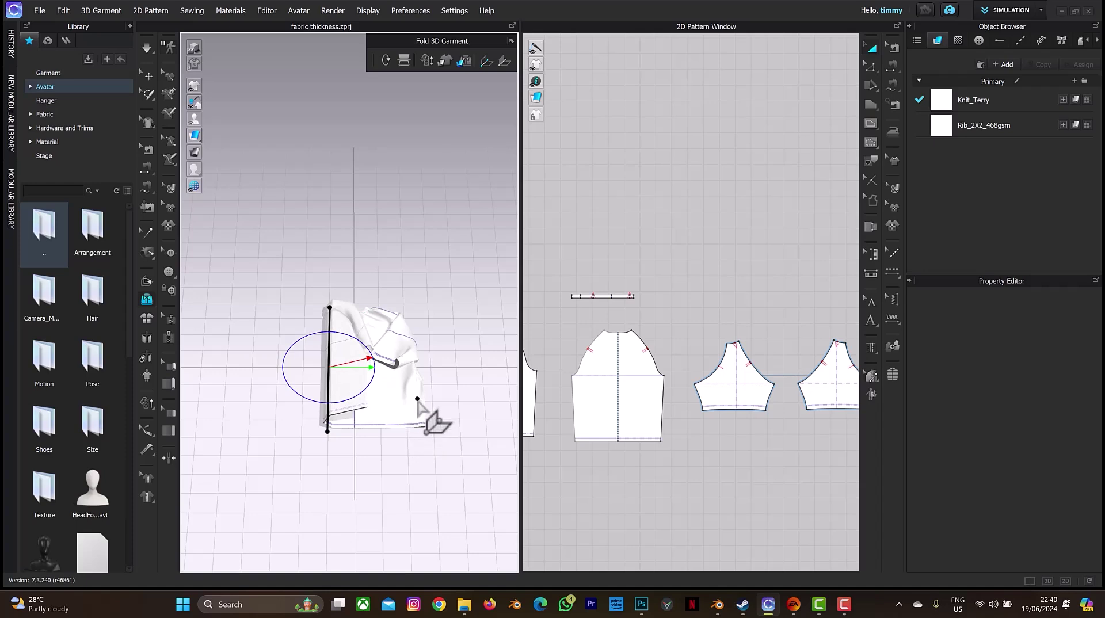
pyautogui.press('q')
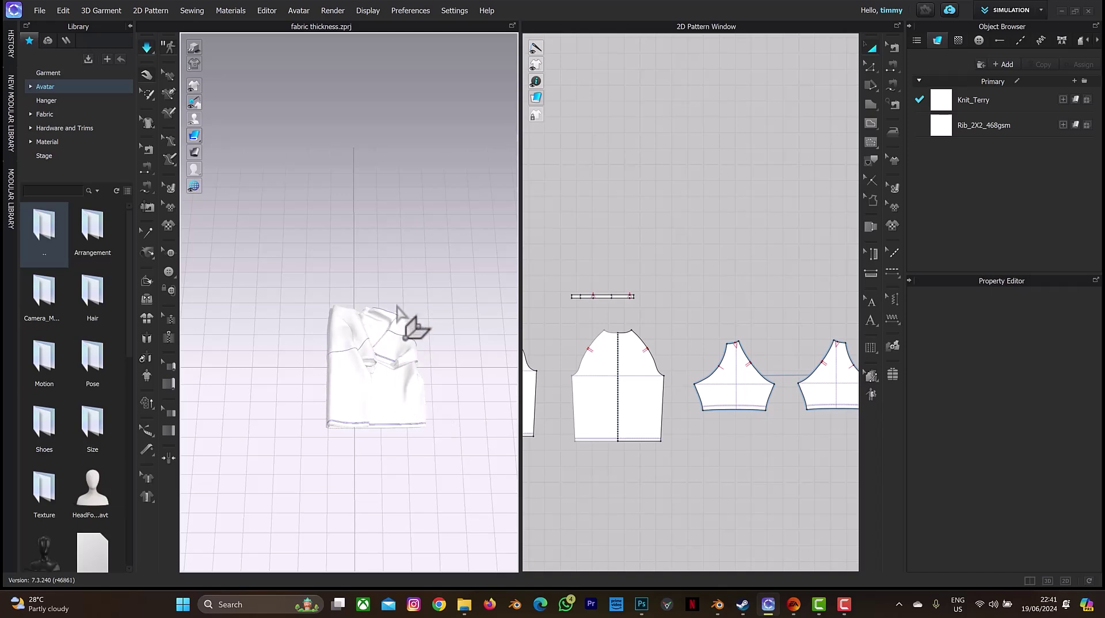
# Fold one half of the shirt over along a diagonal fold line.
pyautogui.moveTo(399, 307); pyautogui.dragTo(424, 331, button='right')
pyautogui.moveTo(420, 328); pyautogui.dragTo(447, 325)
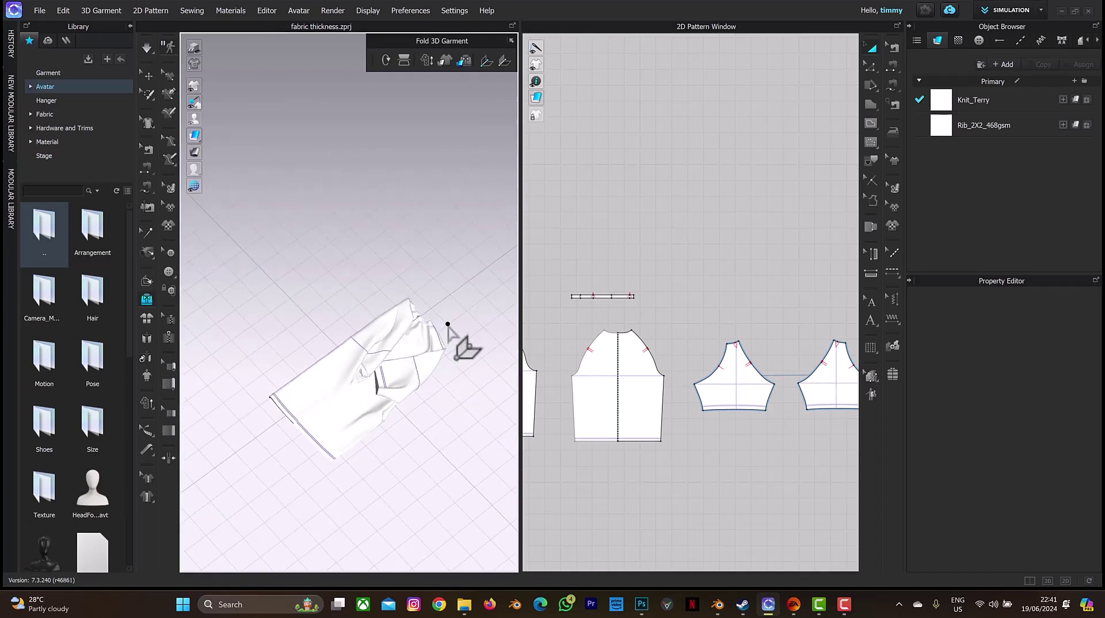
pyautogui.moveTo(449, 329); pyautogui.dragTo(304, 447)
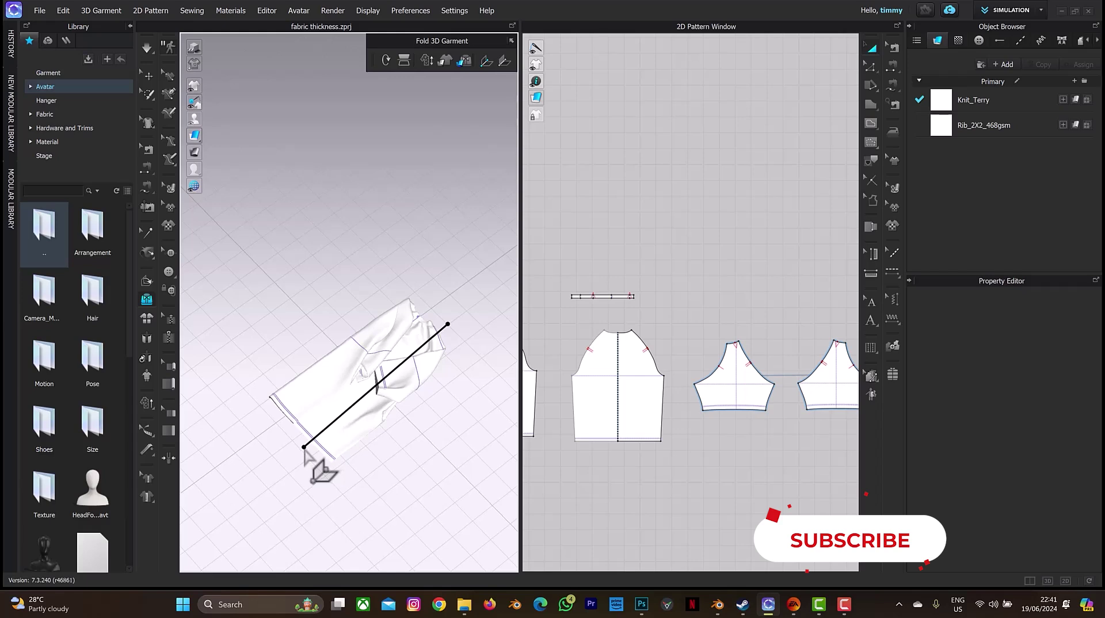
pyautogui.moveTo(304, 448); pyautogui.dragTo(305, 449)
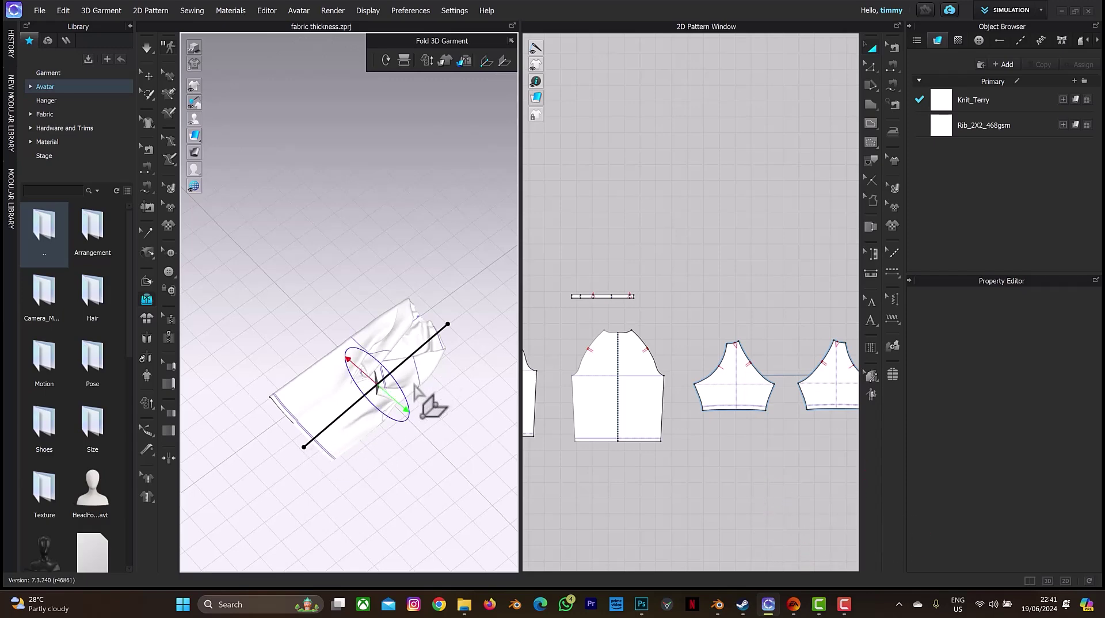
pyautogui.moveTo(414, 388); pyautogui.dragTo(426, 359, button='right')
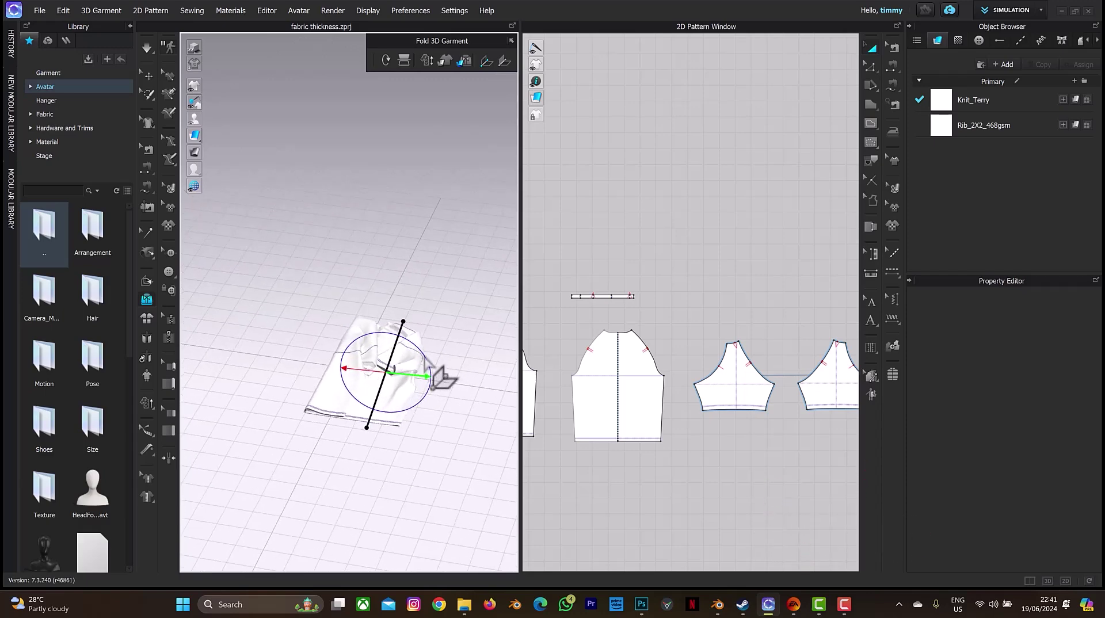
pyautogui.moveTo(440, 380)
pyautogui.mouseDown()
pyautogui.moveTo(373, 381)
pyautogui.moveTo(437, 314)
pyautogui.mouseUp()
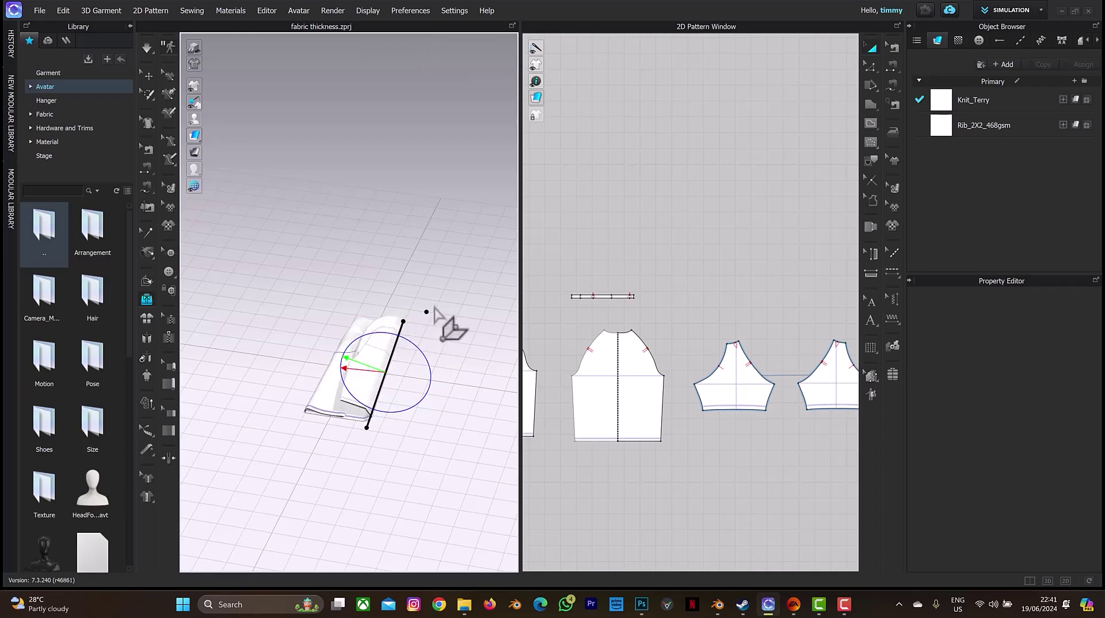
# Exit folding and simulate so the narrow strip settles, viewed horizontally.
pyautogui.press('q')
pyautogui.press('space')
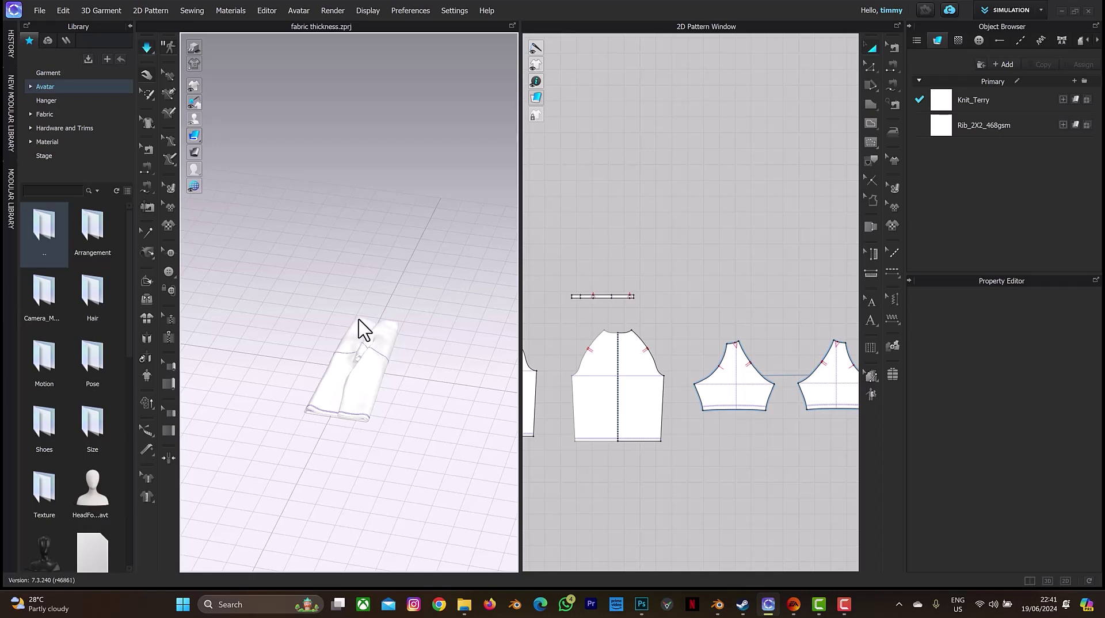
pyautogui.moveTo(396, 311)
pyautogui.mouseDown(button='right')
pyautogui.moveTo(406, 325)
pyautogui.moveTo(486, 313)
pyautogui.moveTo(493, 331)
pyautogui.moveTo(479, 333)
pyautogui.mouseUp(button='right')
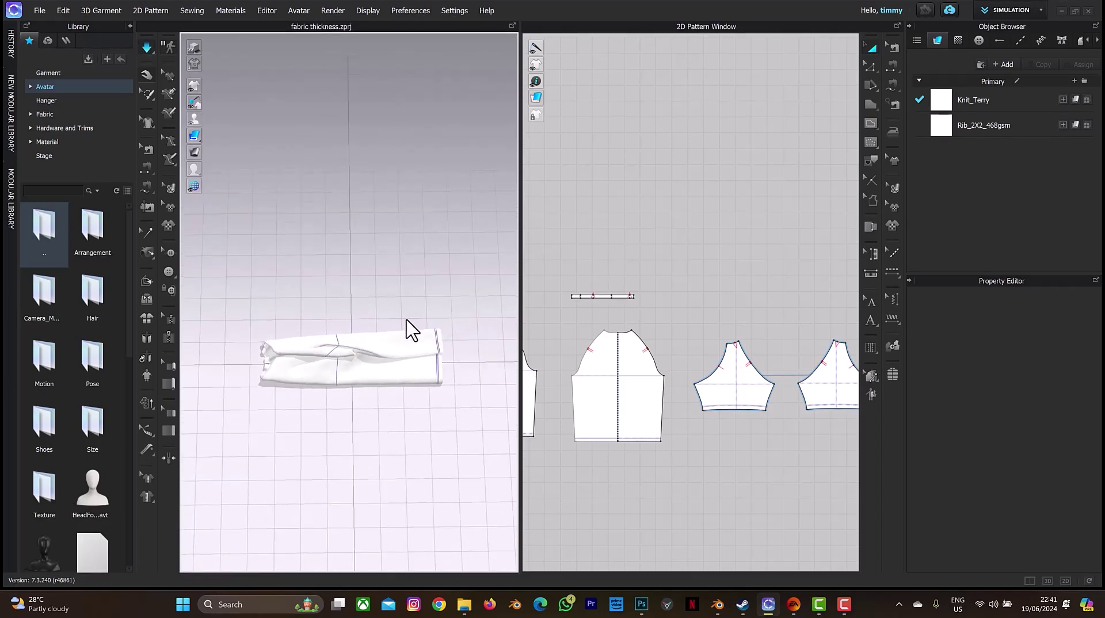
# Fold the strip's right half over the left along a vertical centre line.
pyautogui.press('f')
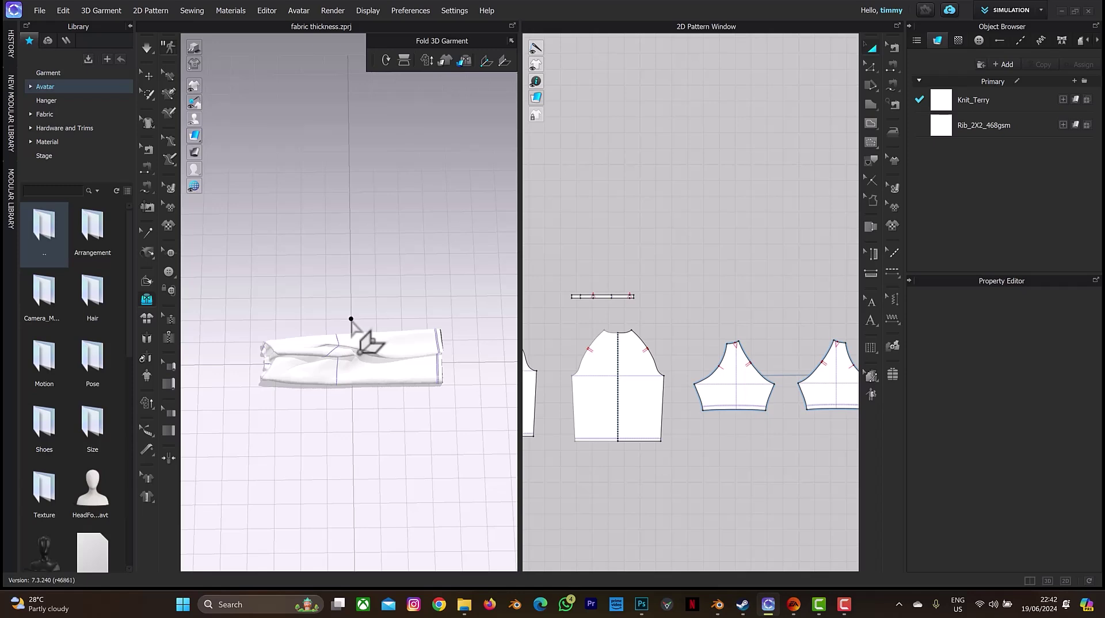
pyautogui.moveTo(351, 319); pyautogui.dragTo(352, 399)
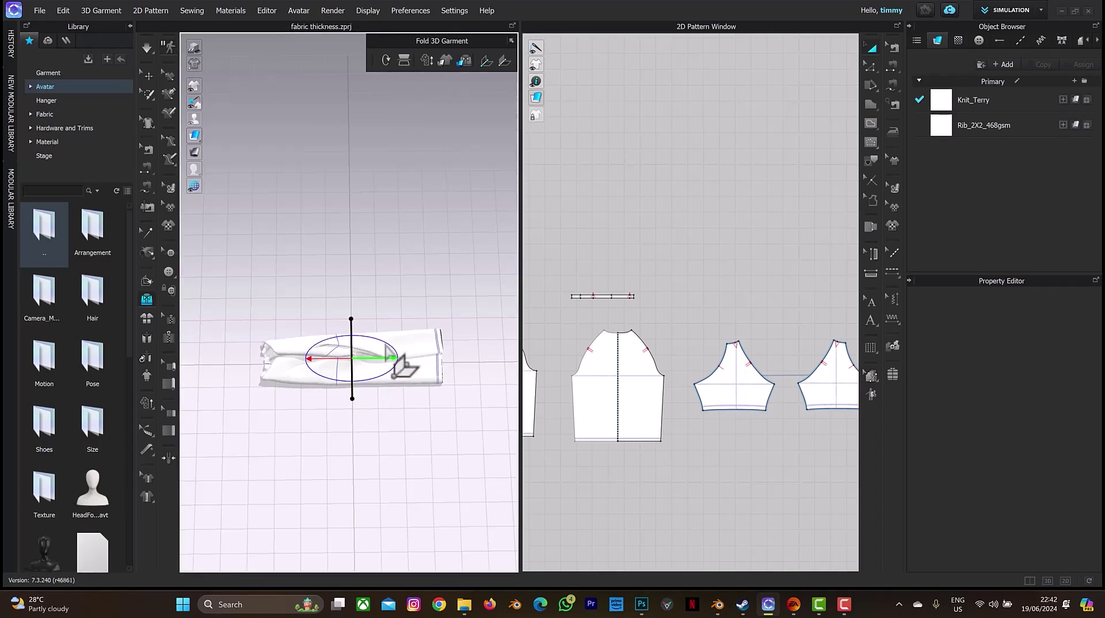
pyautogui.moveTo(393, 354); pyautogui.dragTo(314, 369)
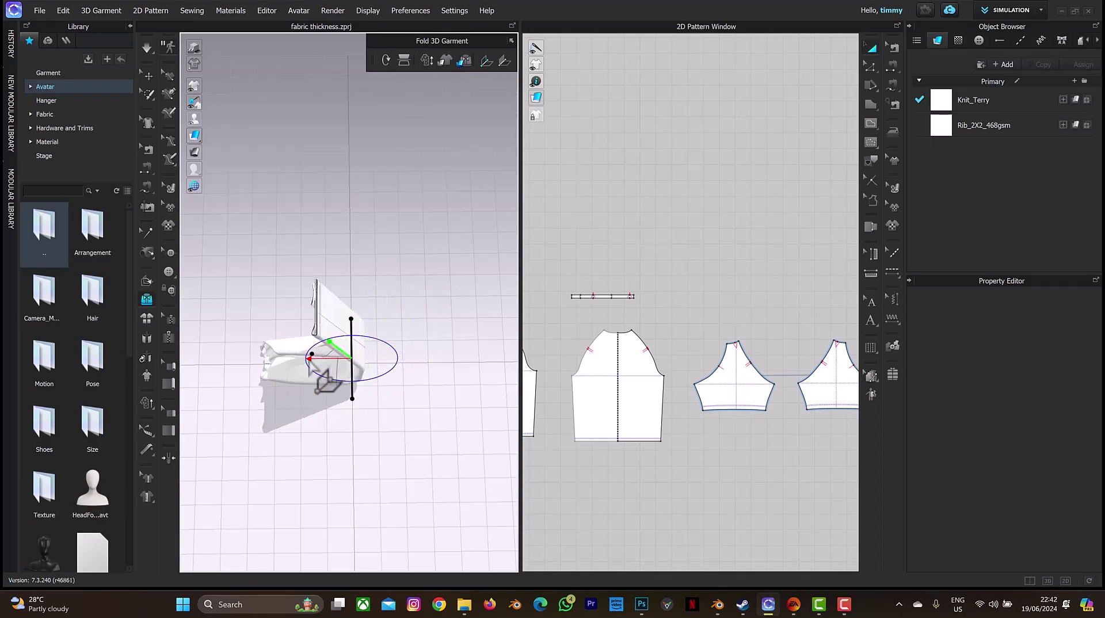
pyautogui.moveTo(314, 368); pyautogui.dragTo(302, 380)
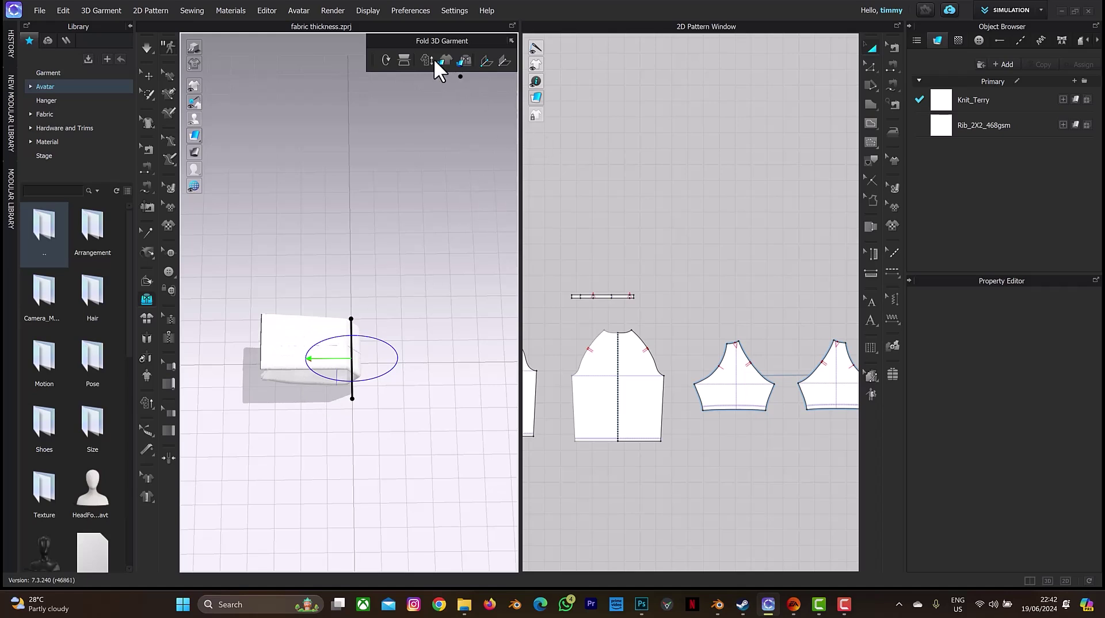
# Switch the fold mode and simulate so the folded shirt flattens.
pyautogui.click(402, 58)
pyautogui.moveTo(395, 229); pyautogui.dragTo(323, 222, button='right')
pyautogui.press('space')
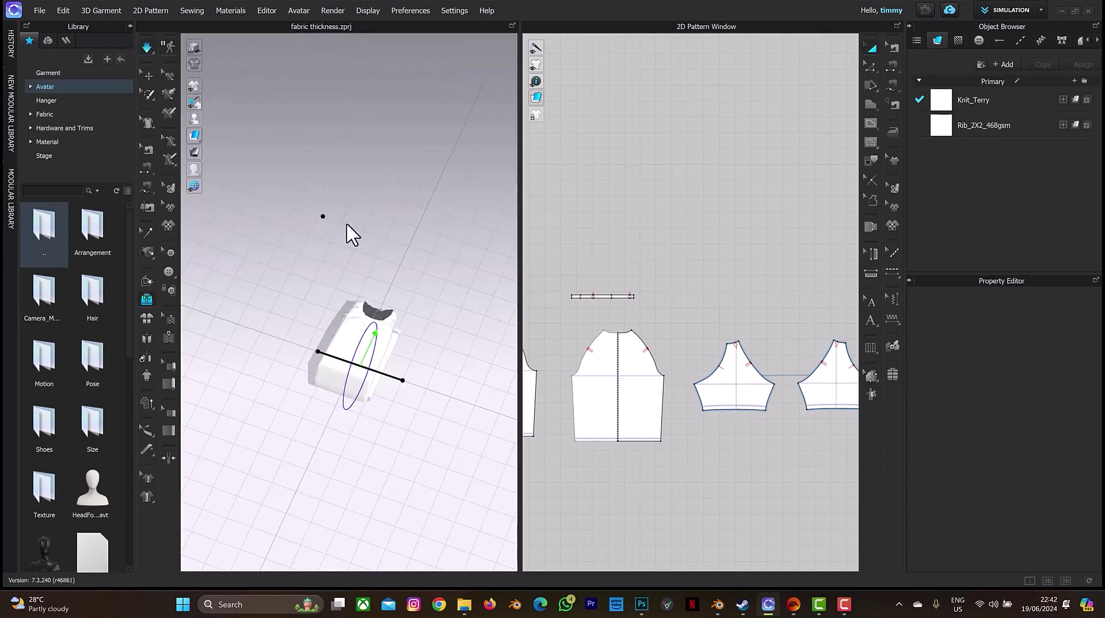
pyautogui.click(352, 235)
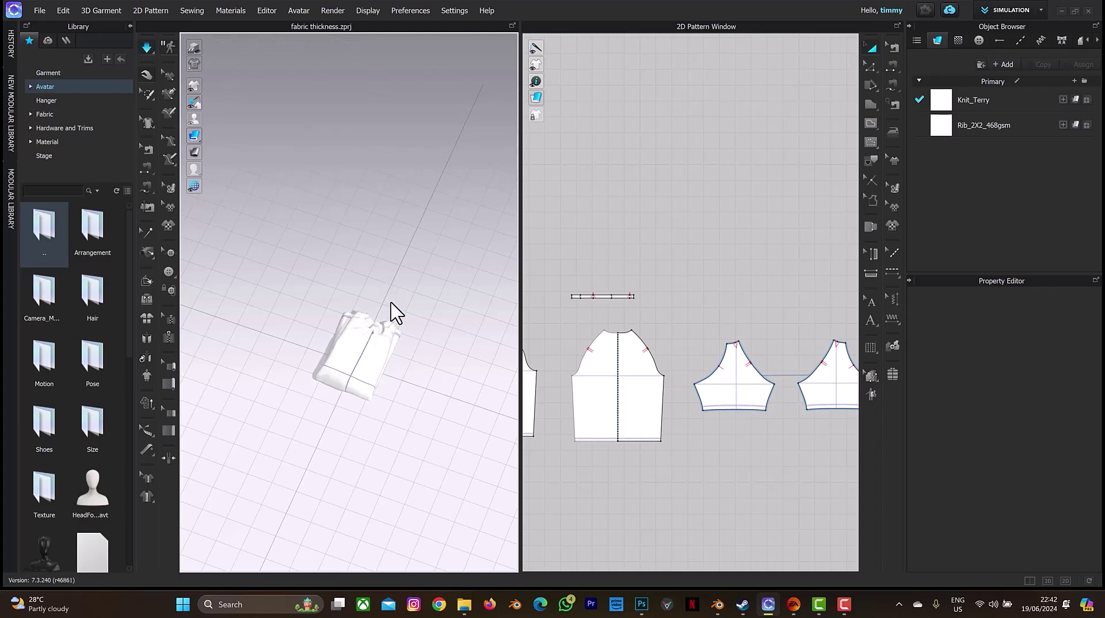
# Inspect the collar and corners of the folded shirt up close.
pyautogui.moveTo(396, 314); pyautogui.dragTo(458, 286, button='right')
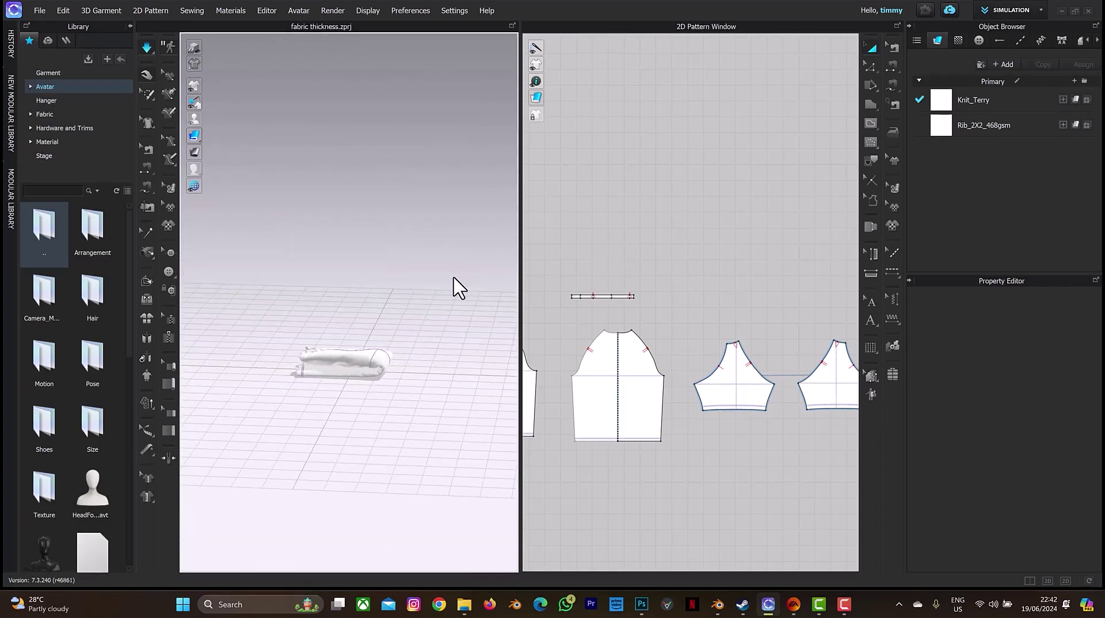
pyautogui.moveTo(402, 305)
pyautogui.mouseDown(button='right')
pyautogui.moveTo(352, 325)
pyautogui.moveTo(401, 324)
pyautogui.mouseUp(button='right')
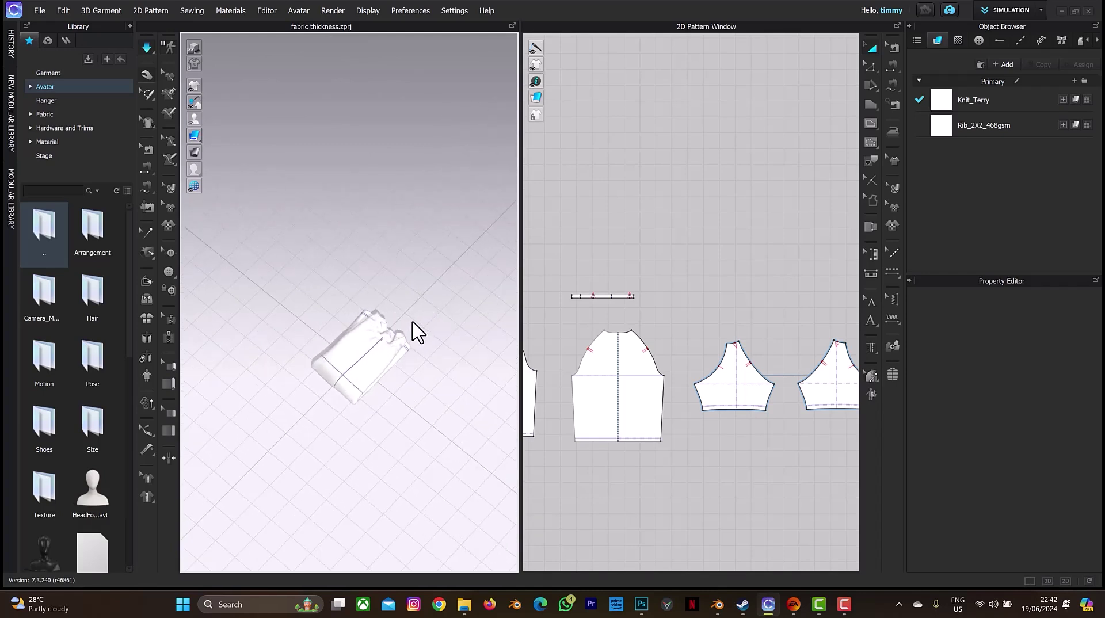
pyautogui.scroll(5, 418, 332)
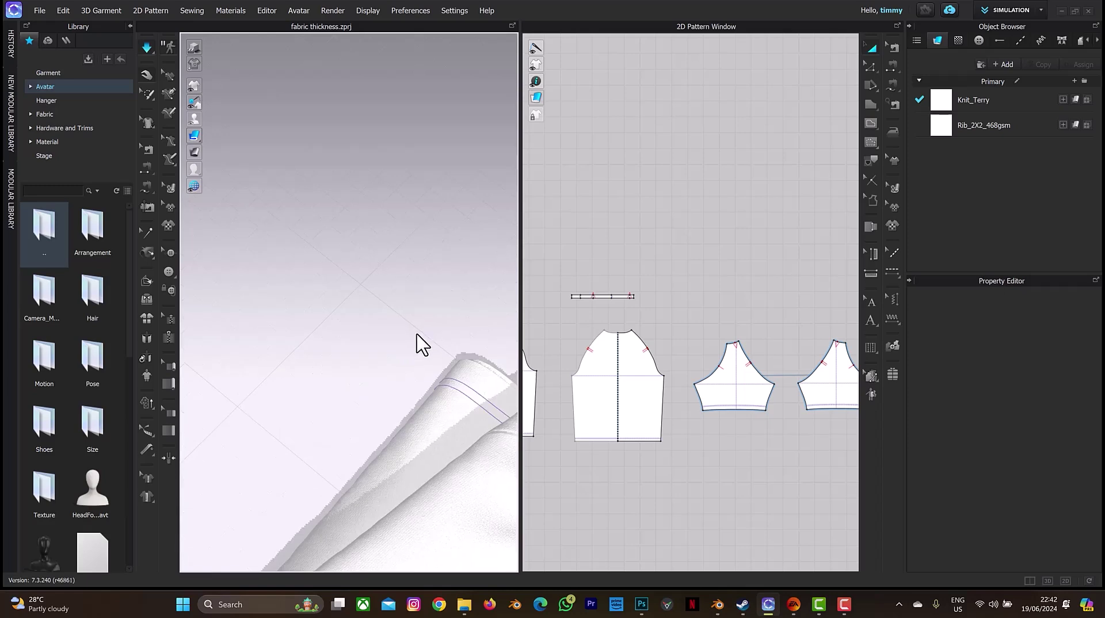
pyautogui.scroll(3, 276, 239)
pyautogui.press('f')
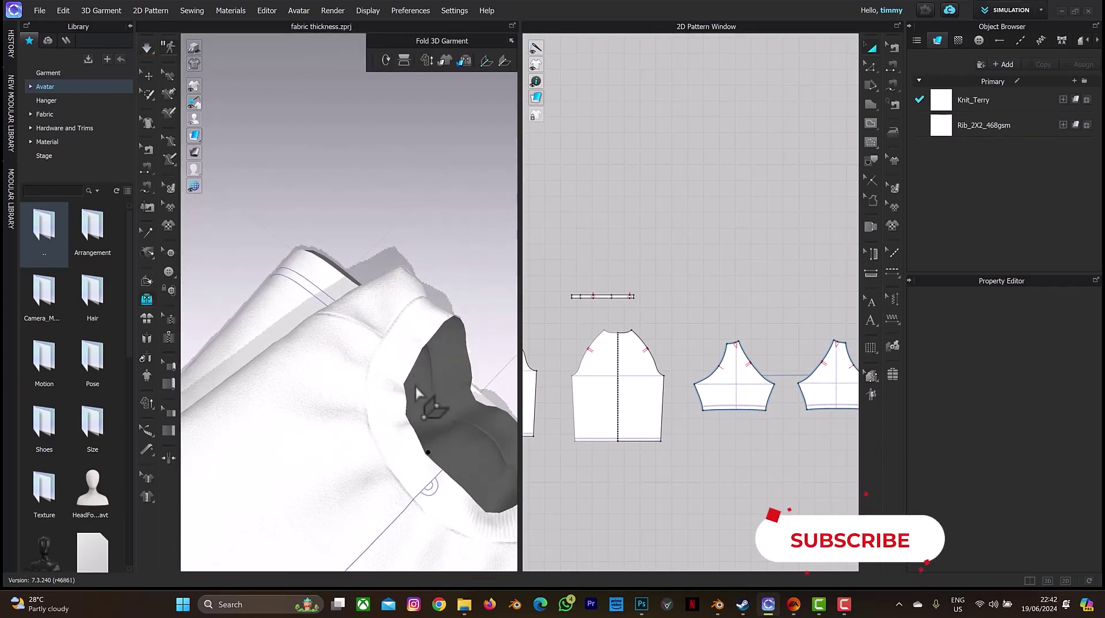
pyautogui.moveTo(416, 385)
pyautogui.mouseDown(button='right')
pyautogui.moveTo(429, 222)
pyautogui.moveTo(393, 278)
pyautogui.mouseUp(button='right')
pyautogui.scroll(-2, 391, 274)
pyautogui.scroll(-2, 402, 310)
pyautogui.scroll(-3, 403, 314)
pyautogui.scroll(-2, 403, 299)
pyautogui.scroll(3, 384, 259)
pyautogui.moveTo(382, 234)
pyautogui.mouseDown(button='right')
pyautogui.moveTo(390, 197)
pyautogui.moveTo(469, 235)
pyautogui.moveTo(473, 271)
pyautogui.moveTo(412, 301)
pyautogui.moveTo(395, 333)
pyautogui.moveTo(321, 254)
pyautogui.mouseUp(button='right')
pyautogui.scroll(2, 412, 207)
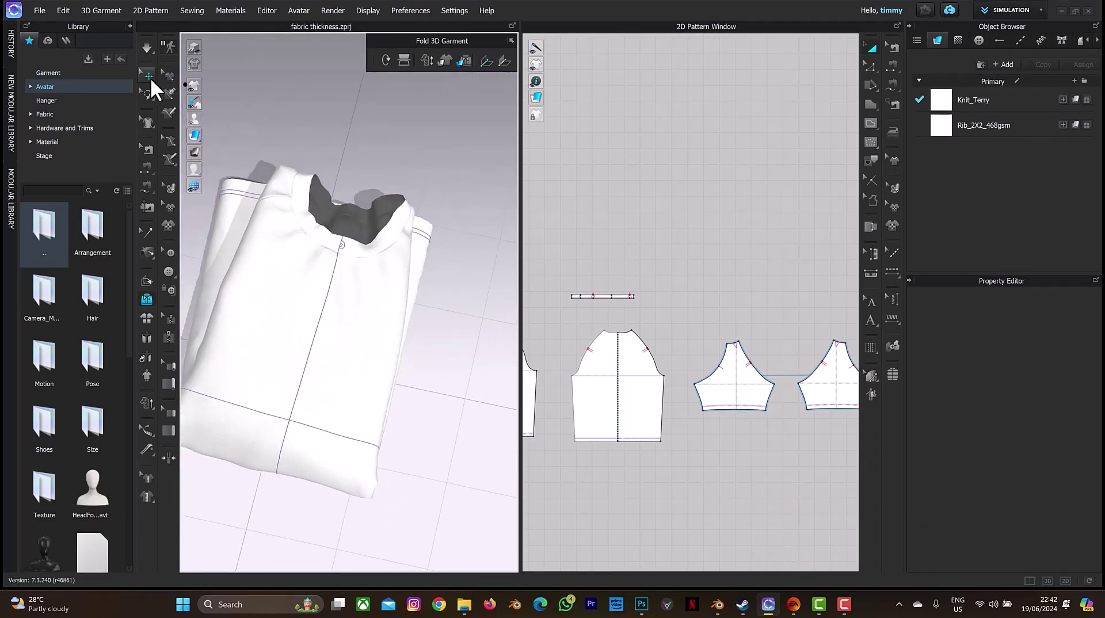
# Re-simulate so the collar settles, then check the block from a low side view.
pyautogui.press('space')
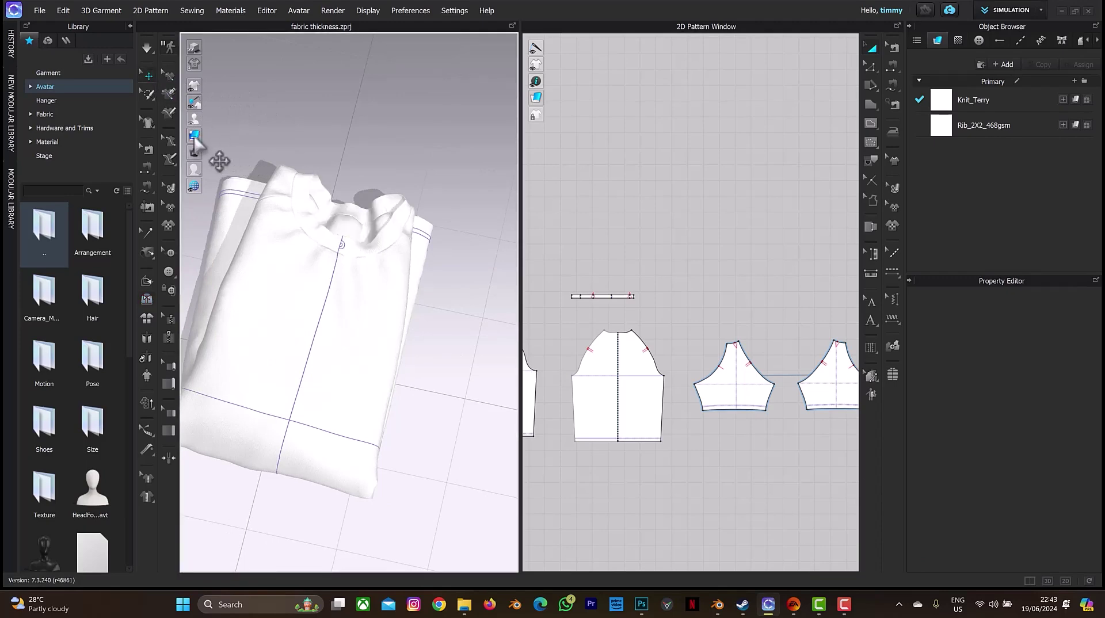
pyautogui.moveTo(339, 214)
pyautogui.mouseDown(button='right')
pyautogui.moveTo(249, 187)
pyautogui.moveTo(242, 214)
pyautogui.moveTo(208, 199)
pyautogui.moveTo(83, 219)
pyautogui.mouseUp(button='right')
pyautogui.scroll(-2, 379, 308)
pyautogui.scroll(-2, 379, 306)
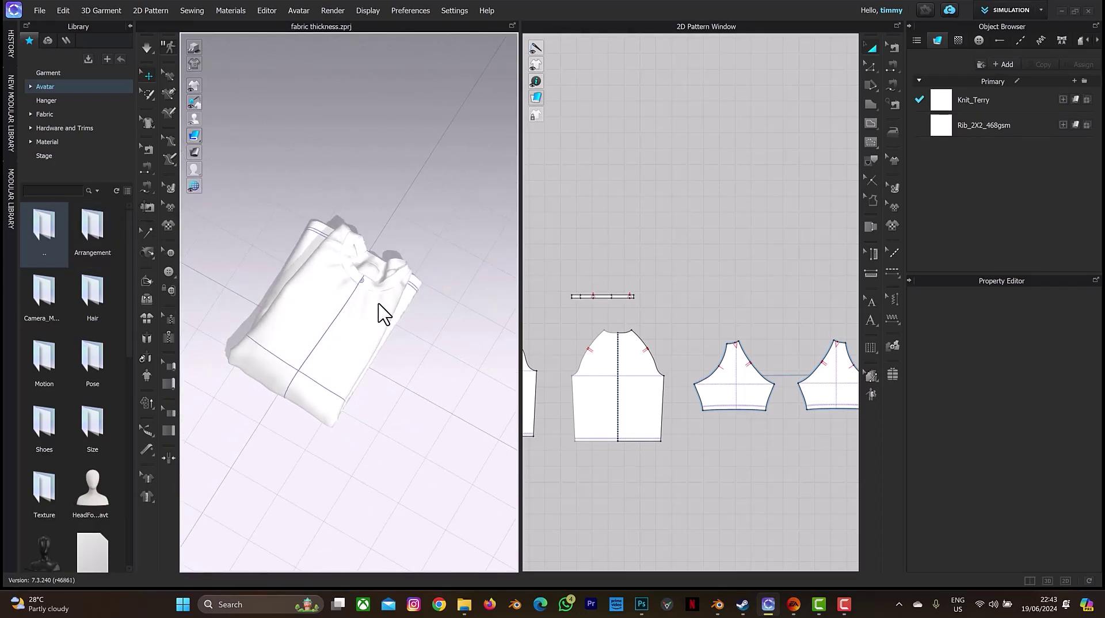